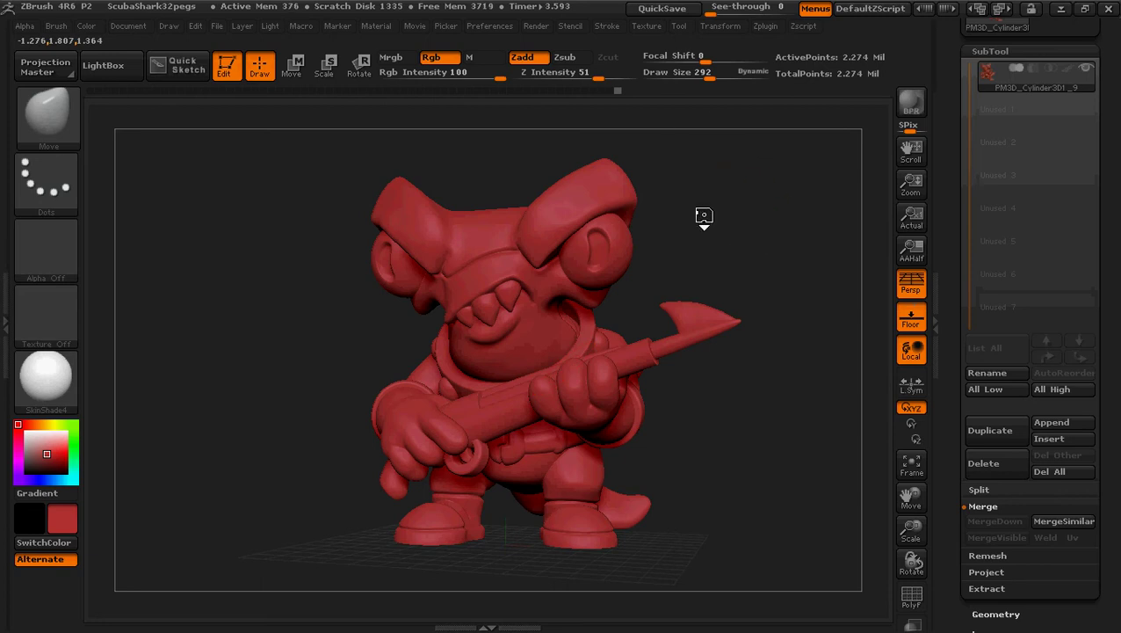
# Step: Run Decimation Master's Pre-process All on the shark-pirate sculpt's visible subtools
pyautogui.moveTo(704, 216)
pyautogui.keyDown('alt'); pyautogui.mouseDown()
pyautogui.moveTo(666, 217)
pyautogui.moveTo(721, 218)
pyautogui.mouseUp(); pyautogui.keyUp('alt')
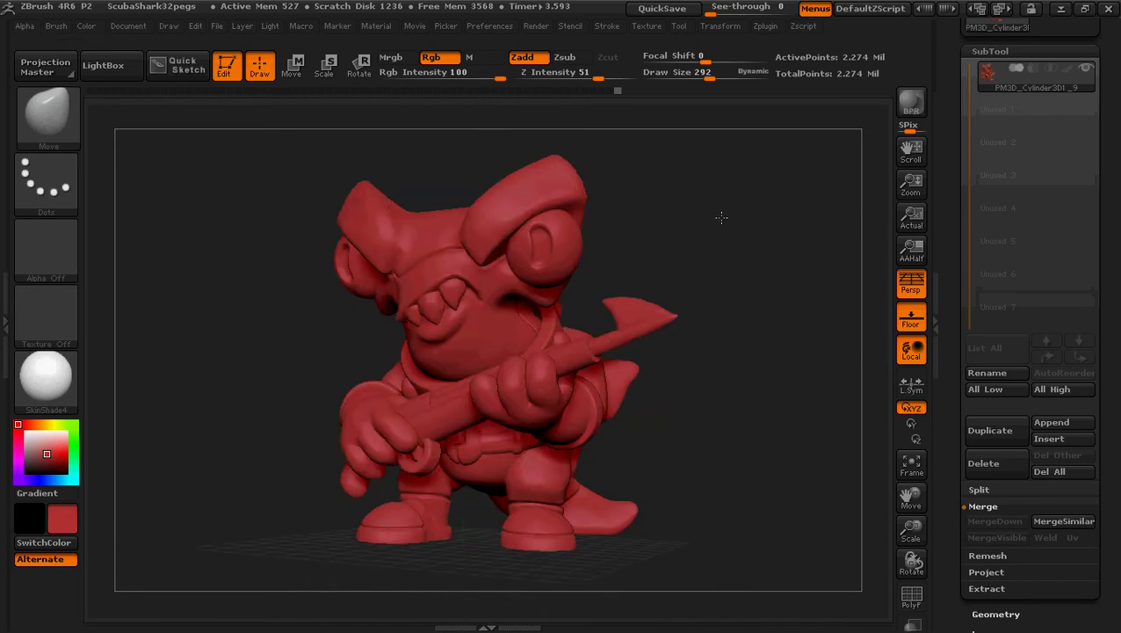
pyautogui.click(764, 28)
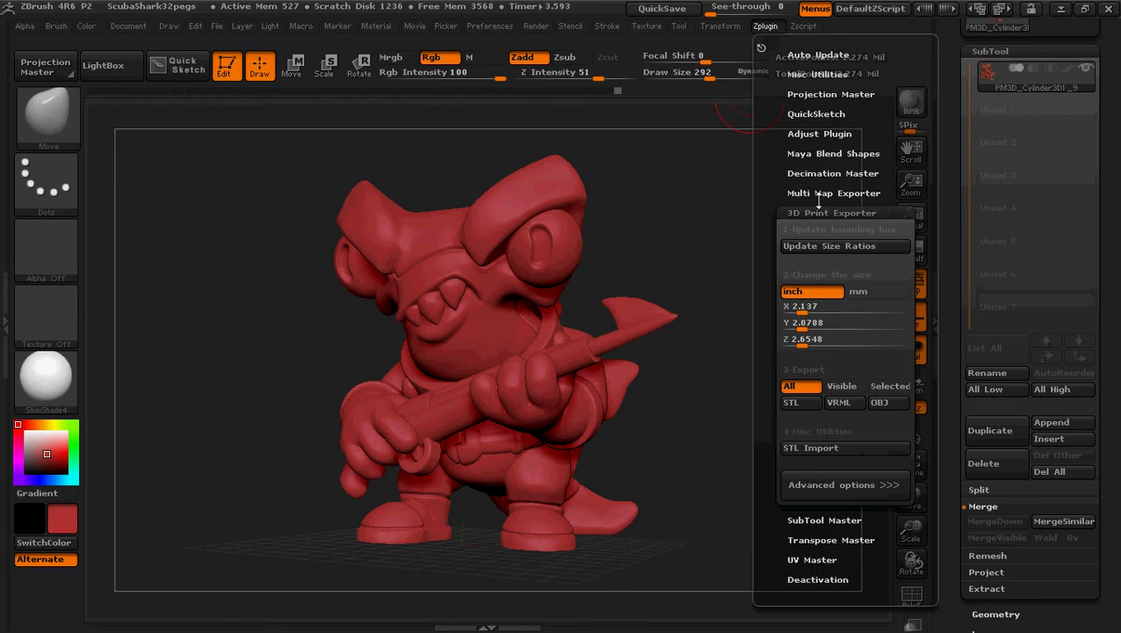
pyautogui.click(820, 174)
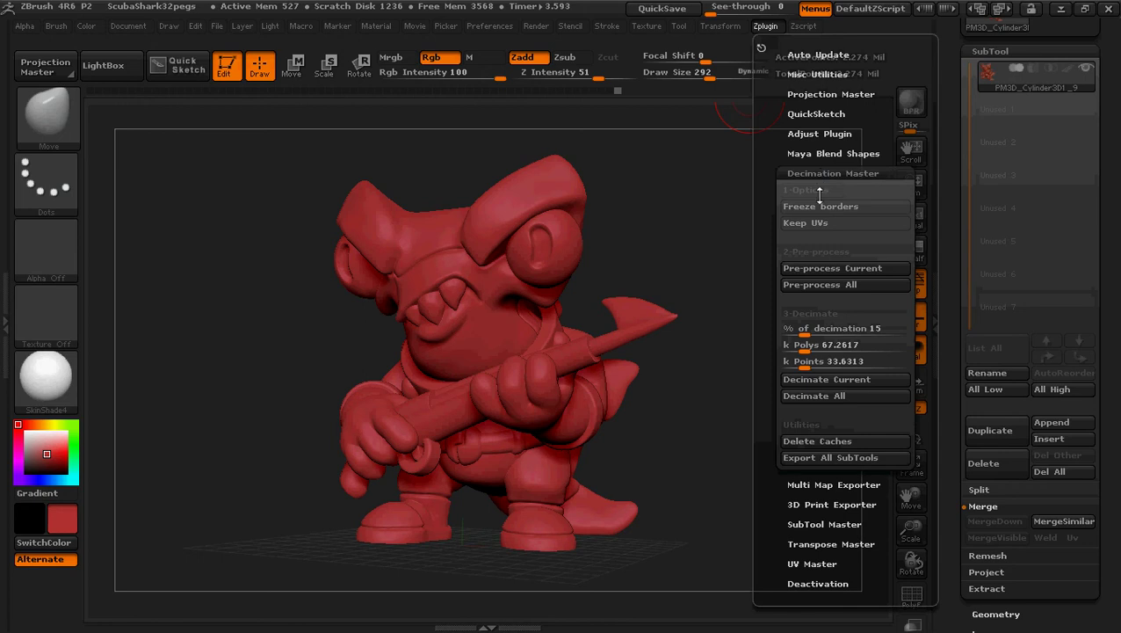
pyautogui.click(834, 285)
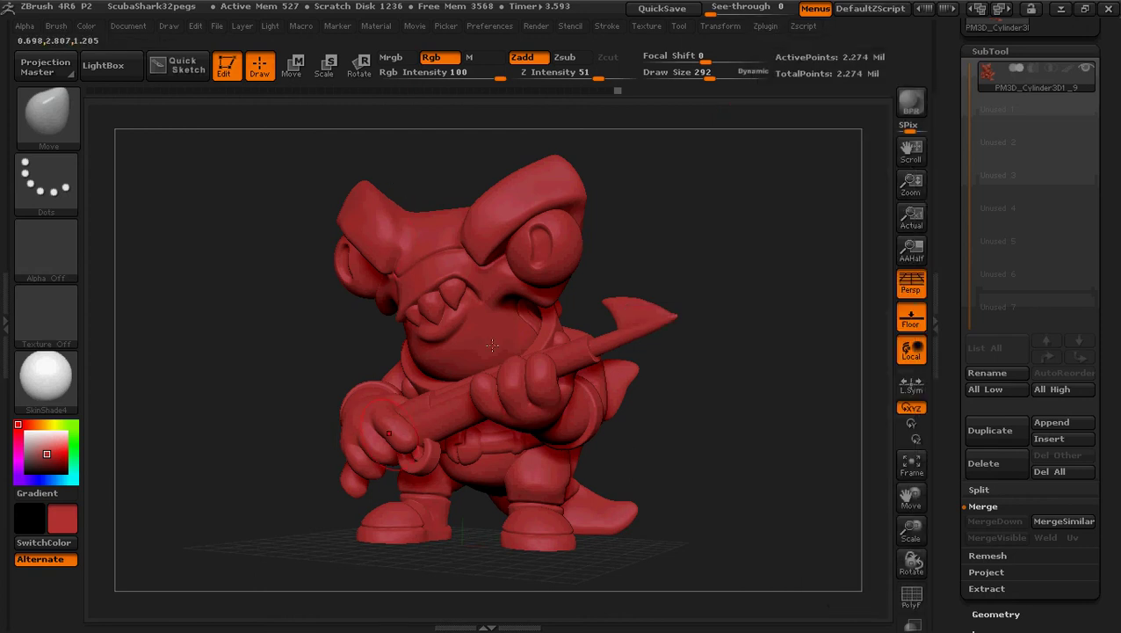
pyautogui.click(767, 26)
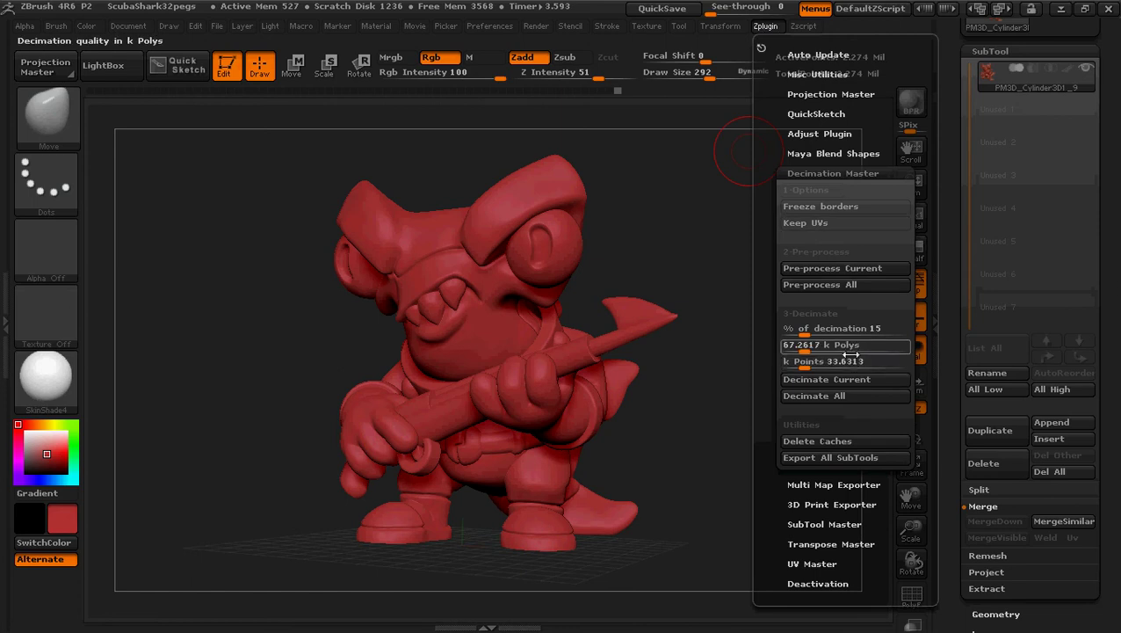
pyautogui.click(836, 283)
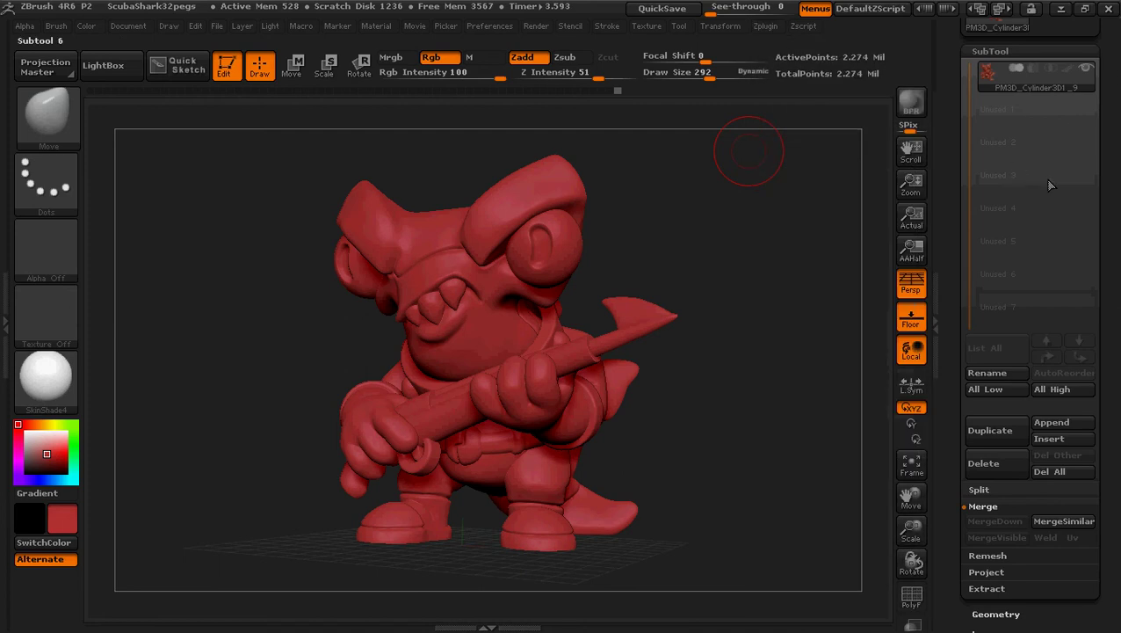
pyautogui.click(767, 27)
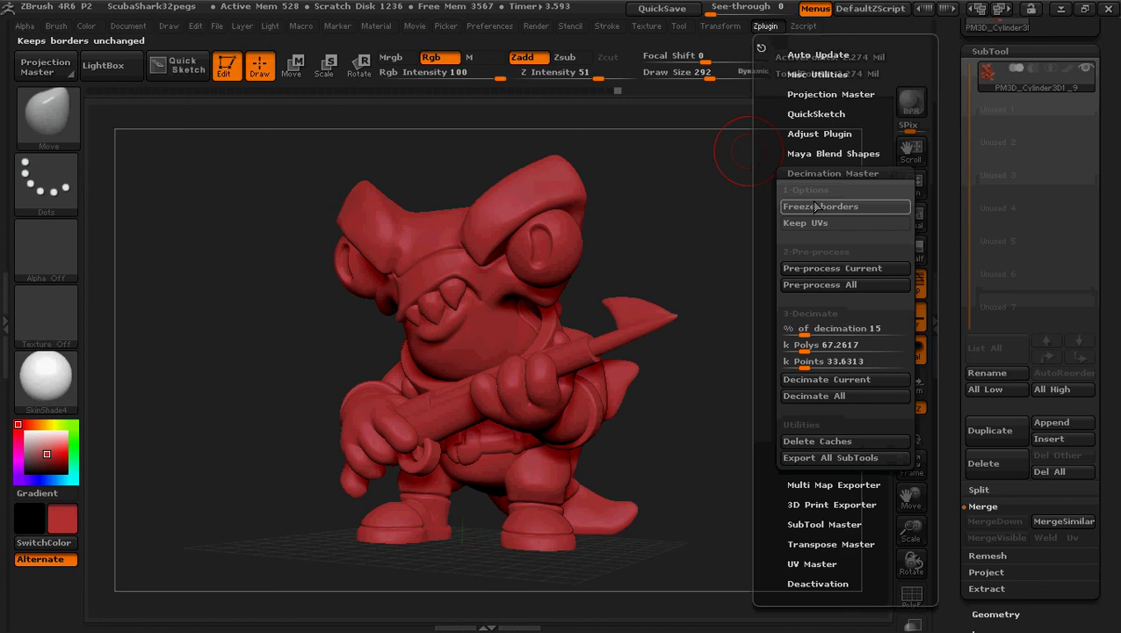
pyautogui.click(768, 30)
pyautogui.click(768, 30)
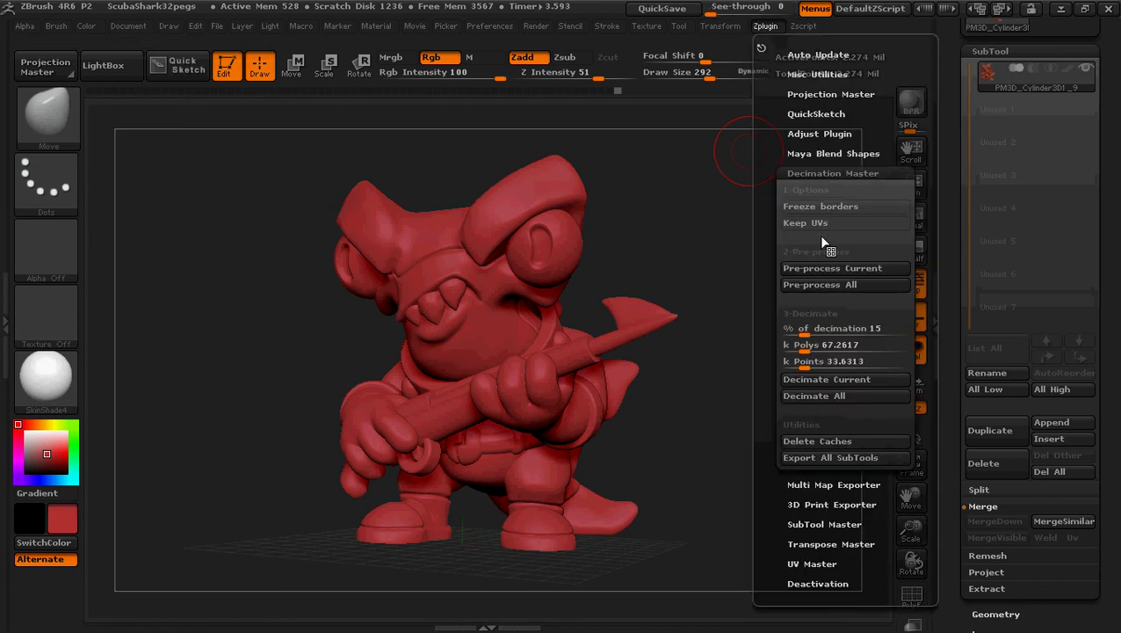
pyautogui.click(833, 293)
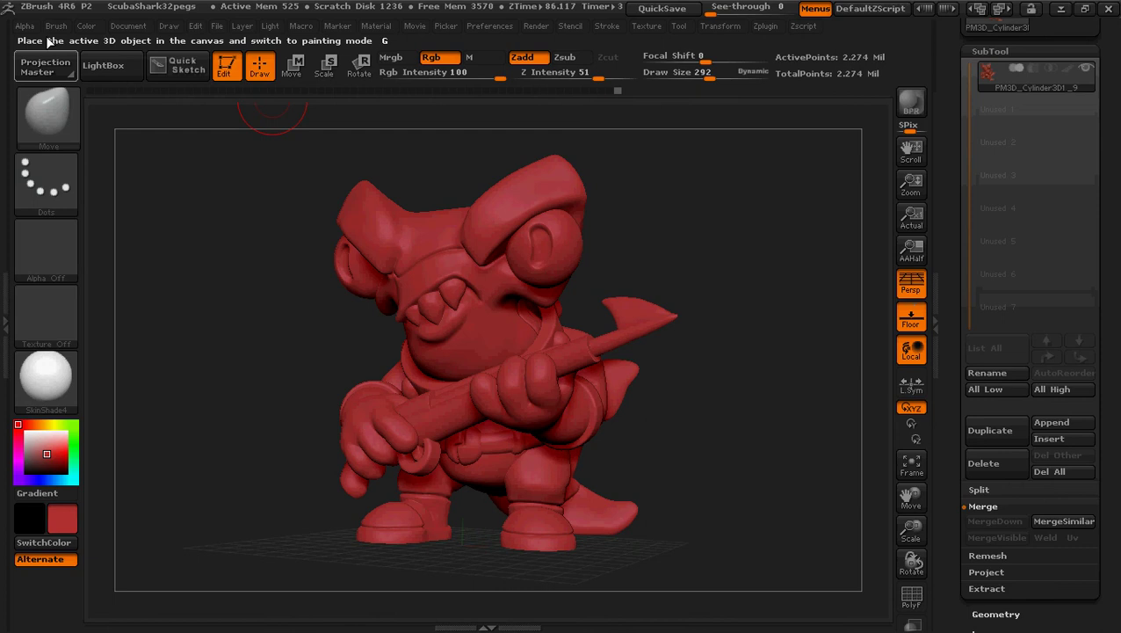
# Step: Decimate all visible subtools, reducing the sculpt from 2.274 million to 341,118 points
pyautogui.click(723, 25)
pyautogui.click(767, 25)
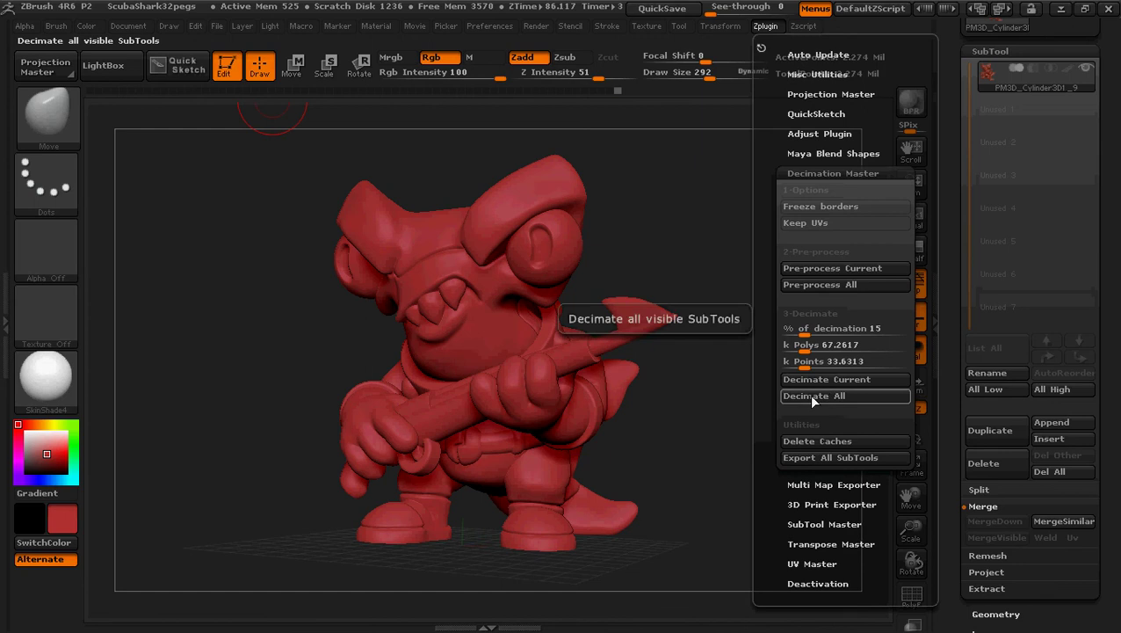
pyautogui.click(806, 397)
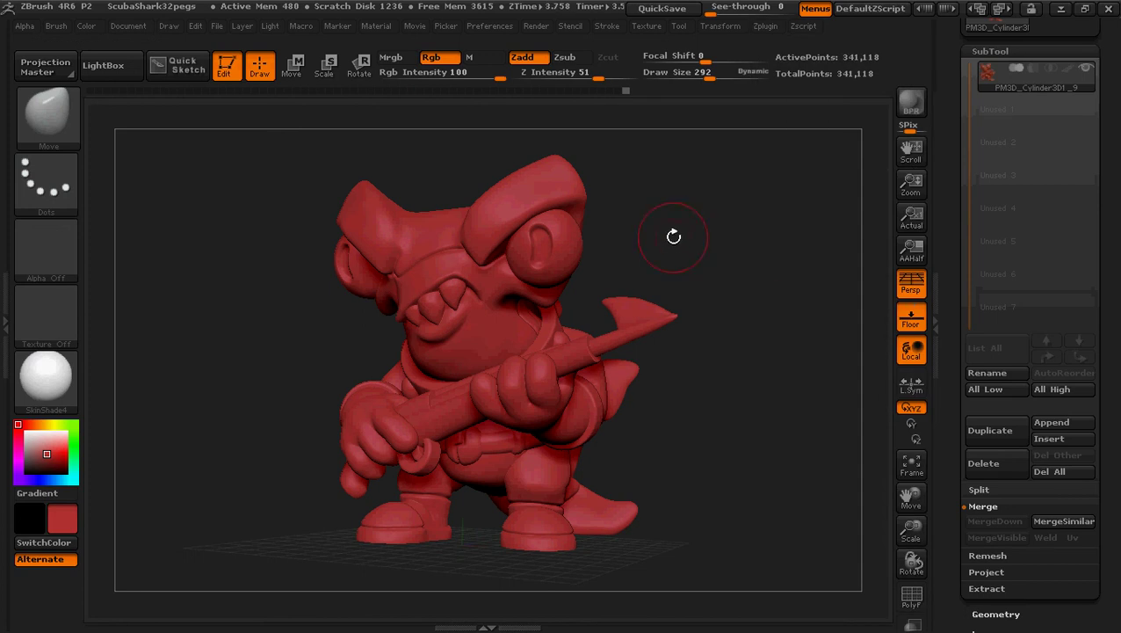
pyautogui.moveTo(673, 237)
pyautogui.keyDown('shift'); pyautogui.mouseDown()
pyautogui.moveTo(703, 268)
pyautogui.moveTo(778, 435)
pyautogui.mouseUp(); pyautogui.keyUp('shift')
pyautogui.press('ctrl')
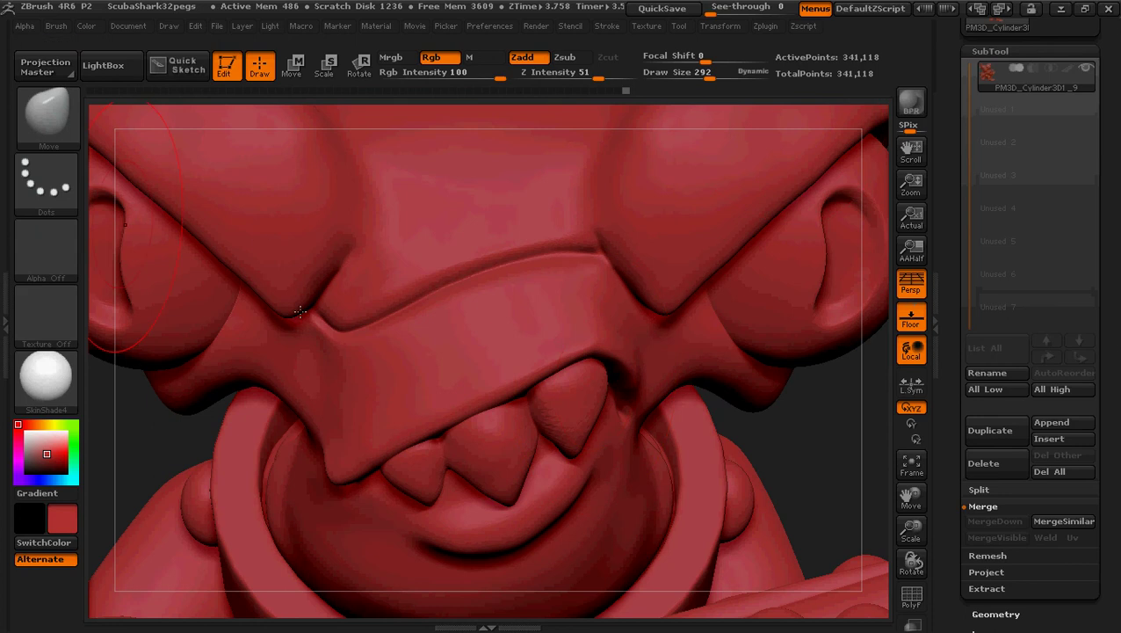
pyautogui.press('ctrl')
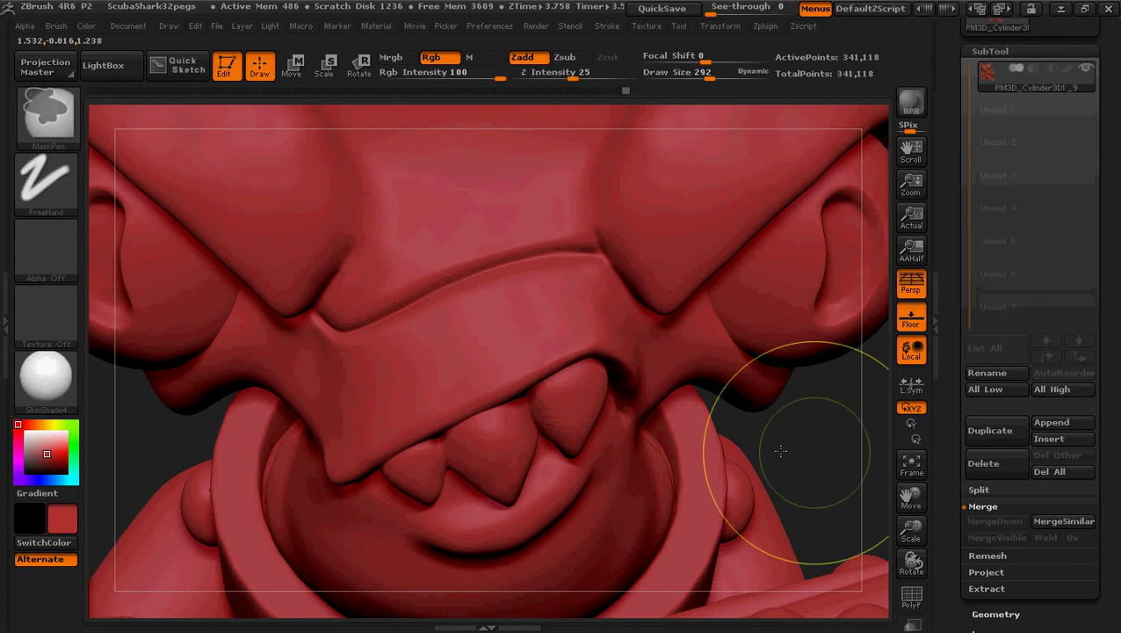
pyautogui.press('f')
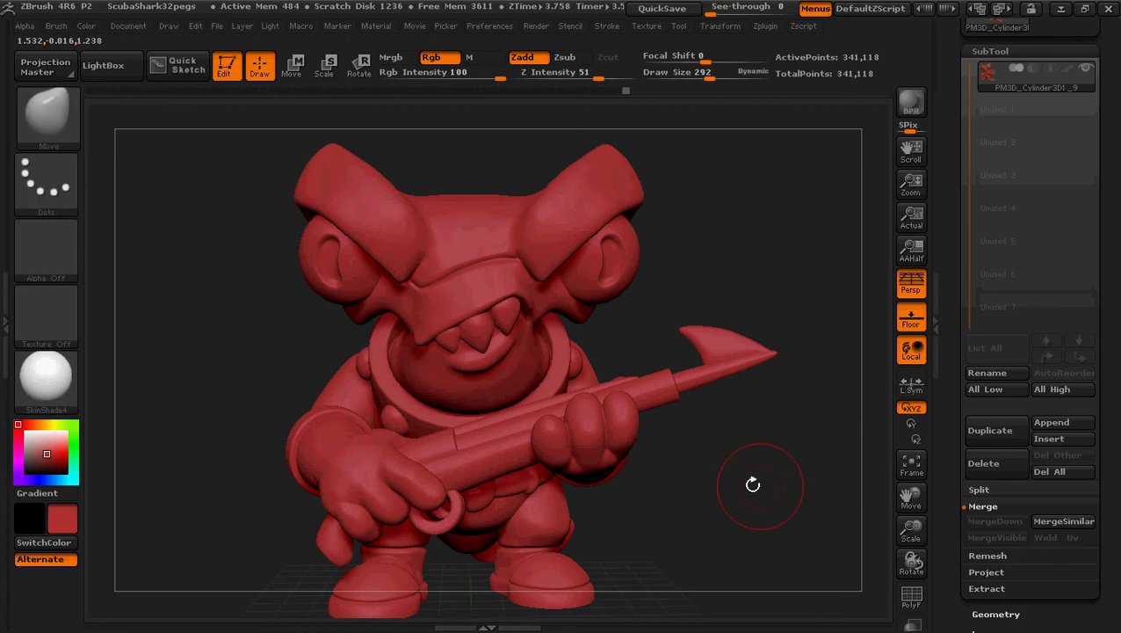
pyautogui.moveTo(702, 499)
pyautogui.mouseDown()
pyautogui.moveTo(676, 499)
pyautogui.moveTo(742, 499)
pyautogui.moveTo(691, 500)
pyautogui.moveTo(715, 501)
pyautogui.mouseUp()
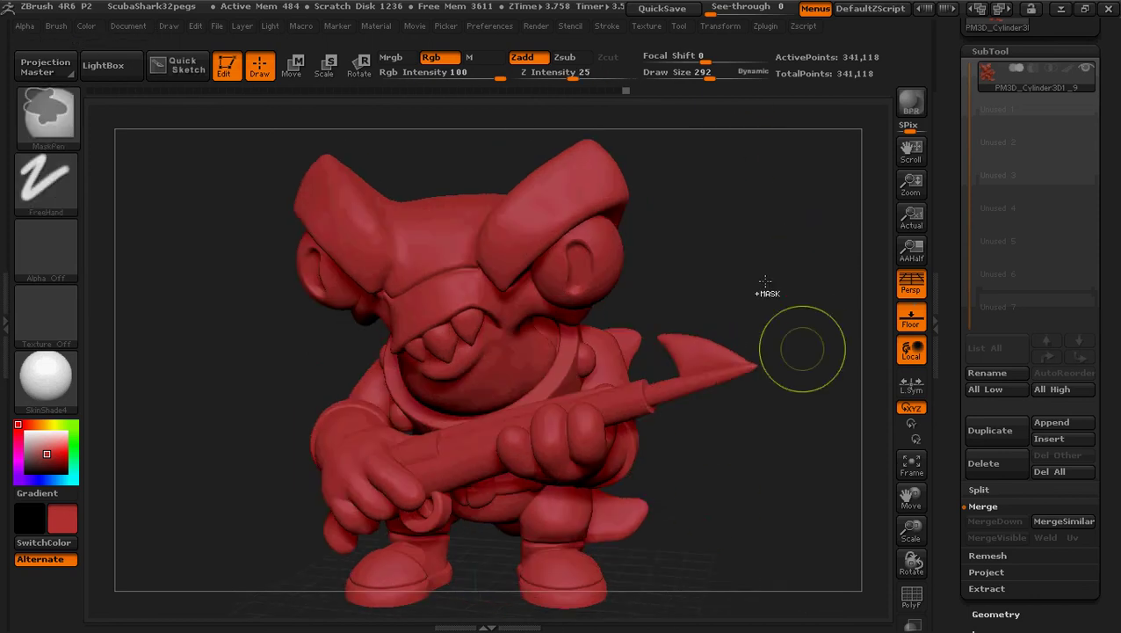
pyautogui.keyDown('ctrl'); pyautogui.moveTo(764, 301); pyautogui.dragTo(789, 320, button='right'); pyautogui.keyUp('ctrl')
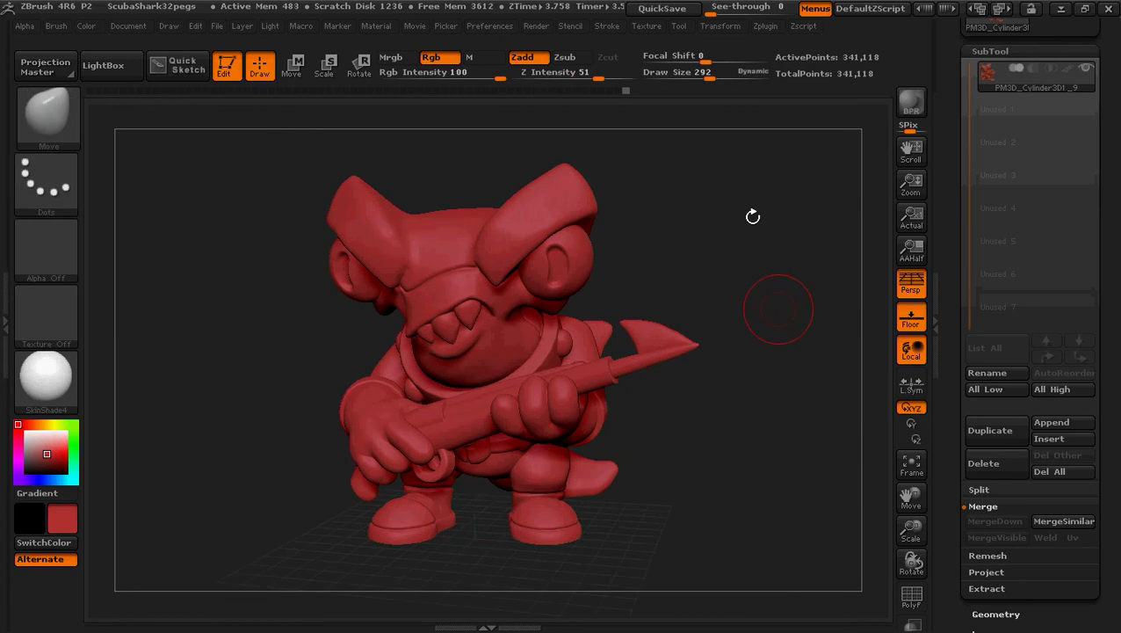
# Step: Export the decimated sculpt as an STL with the 3D Print Exporter
pyautogui.click(763, 26)
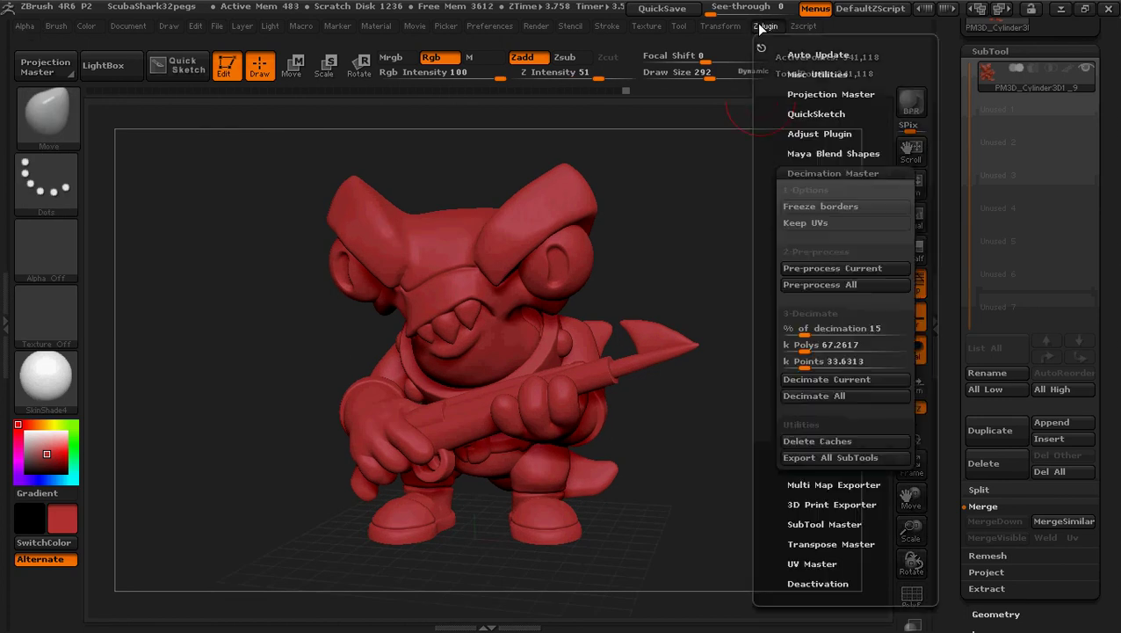
pyautogui.click(767, 27)
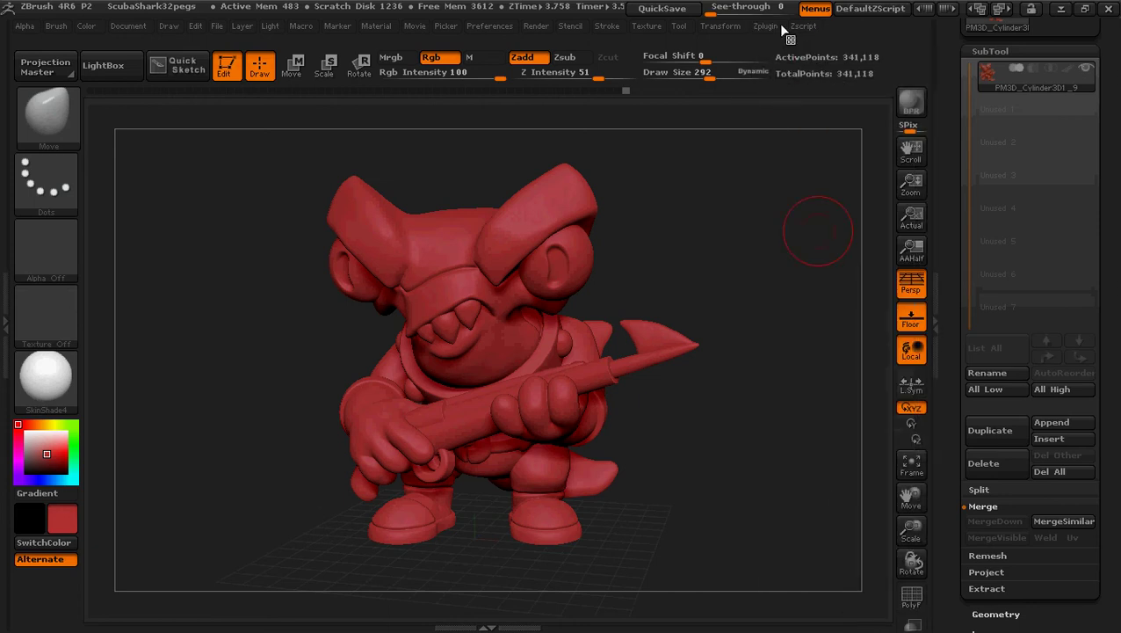
pyautogui.click(768, 29)
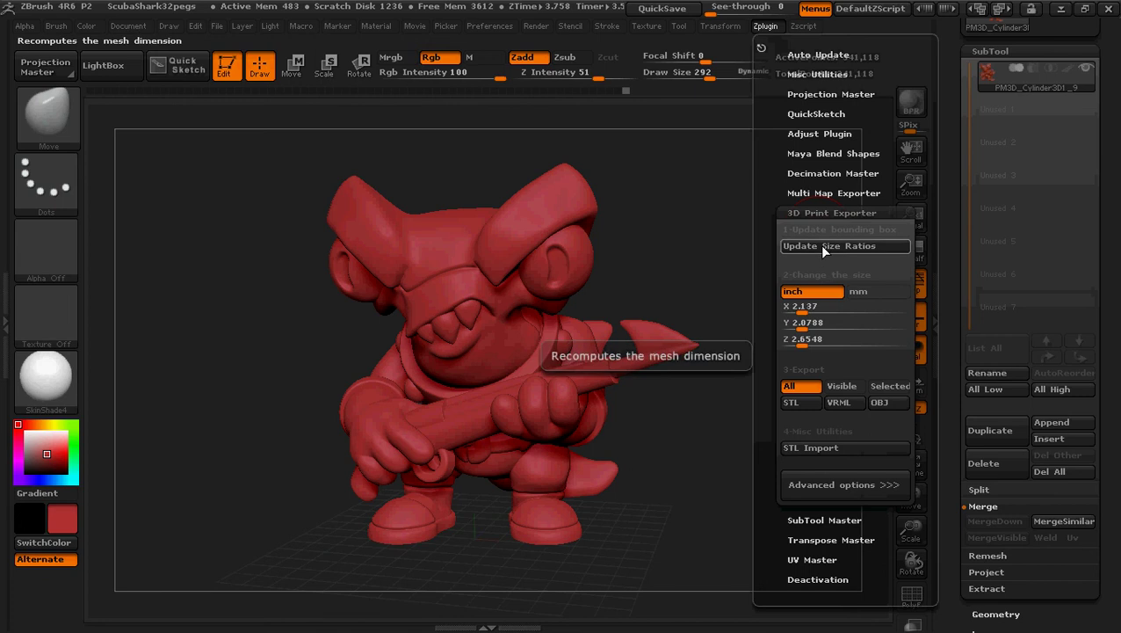
pyautogui.click(823, 247)
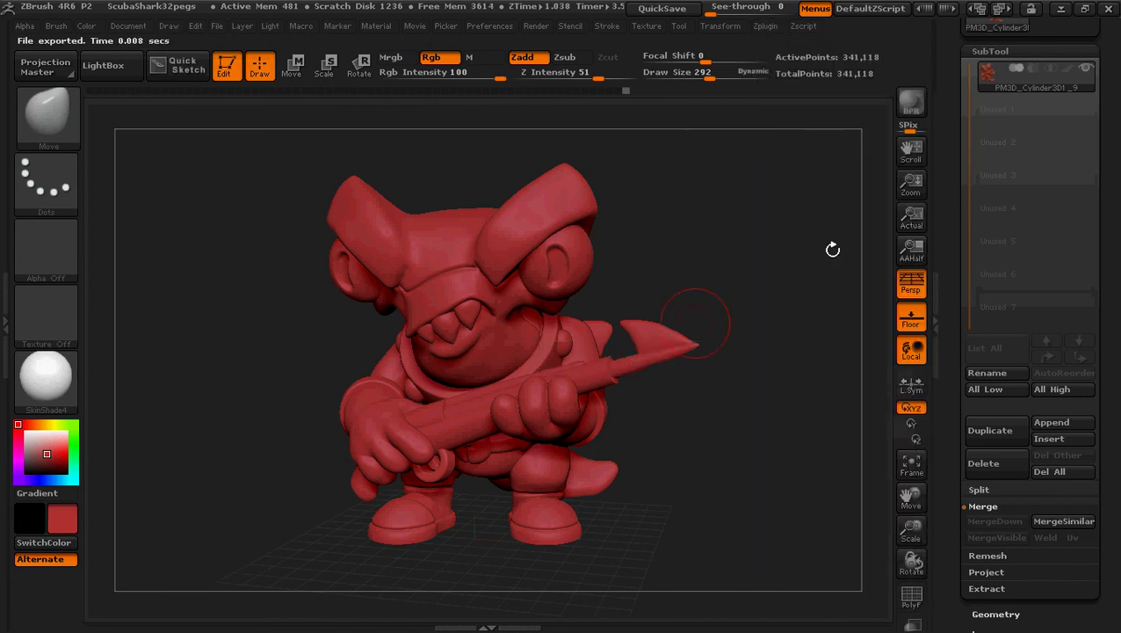
# Step: Turn the sculpt to a front view and show its 6.2457 × 6.0757 × 6.4523-inch exporter size
pyautogui.moveTo(668, 241)
pyautogui.mouseDown()
pyautogui.moveTo(641, 246)
pyautogui.moveTo(688, 248)
pyautogui.moveTo(661, 242)
pyautogui.moveTo(679, 252)
pyautogui.moveTo(651, 256)
pyautogui.moveTo(663, 238)
pyautogui.moveTo(673, 257)
pyautogui.moveTo(670, 248)
pyautogui.mouseUp()
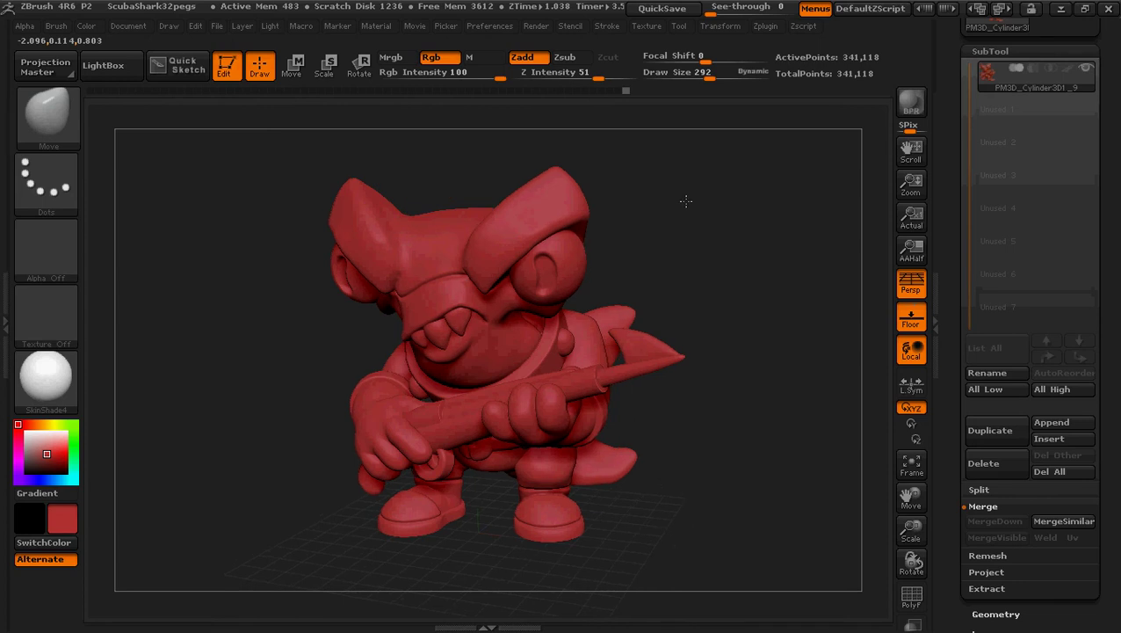
pyautogui.moveTo(686, 201); pyautogui.dragTo(684, 195)
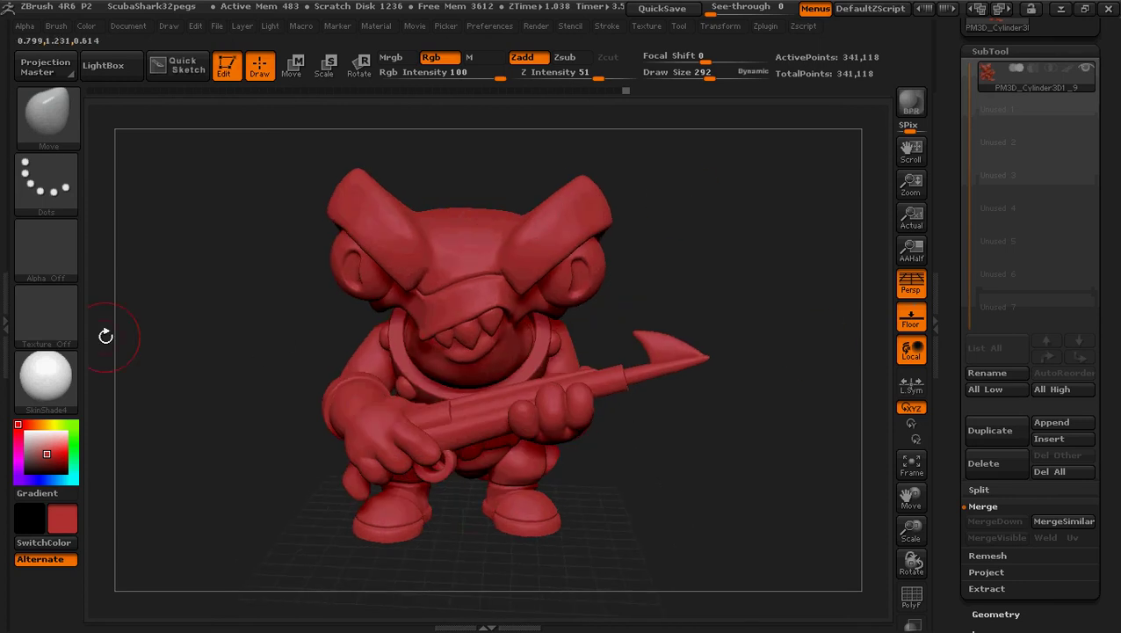
pyautogui.moveTo(764, 275)
pyautogui.mouseDown()
pyautogui.moveTo(680, 285)
pyautogui.moveTo(527, 334)
pyautogui.mouseUp()
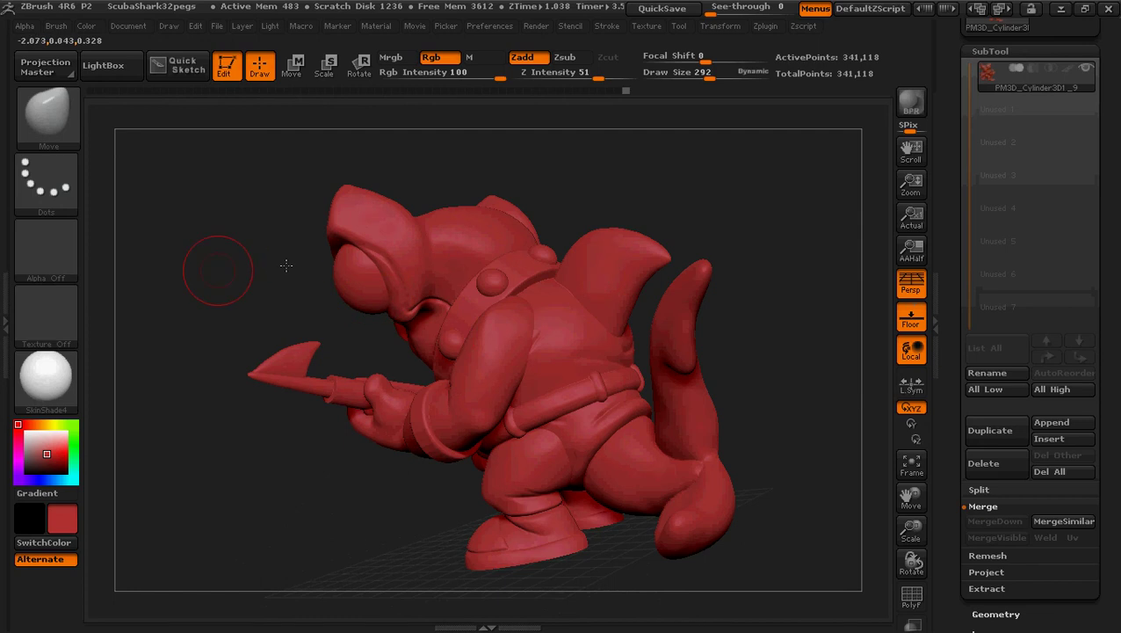
pyautogui.moveTo(287, 265); pyautogui.dragTo(308, 253)
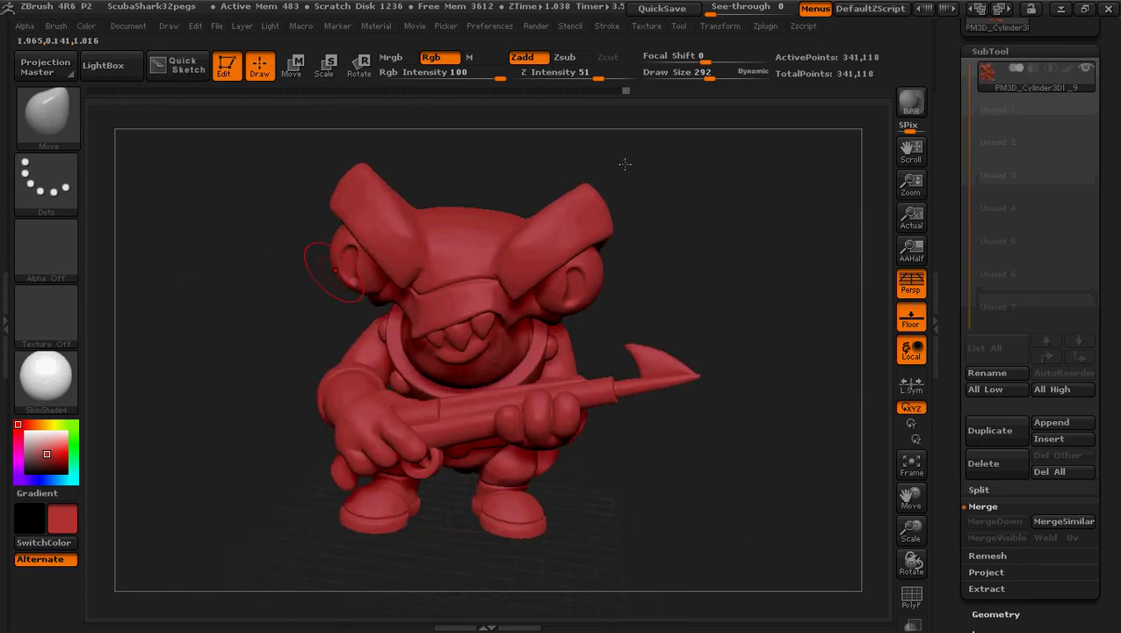
pyautogui.click(766, 26)
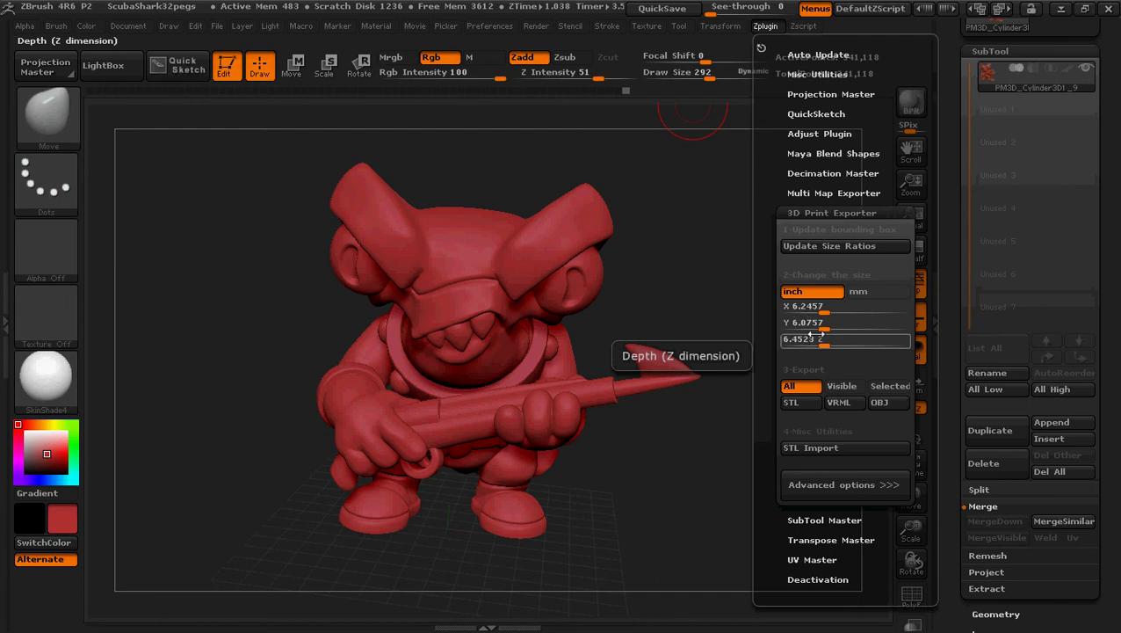
# Step: Set the exporter's Y height to 2.5 inches, rescaling the other dimensions
pyautogui.click(801, 306)
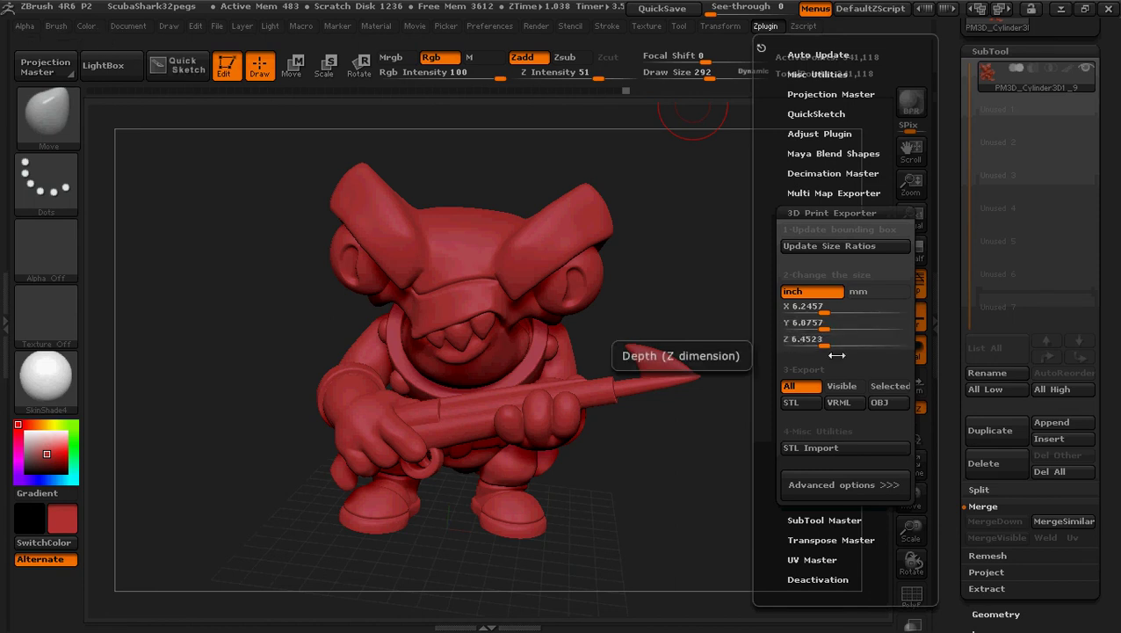
pyautogui.click(836, 338)
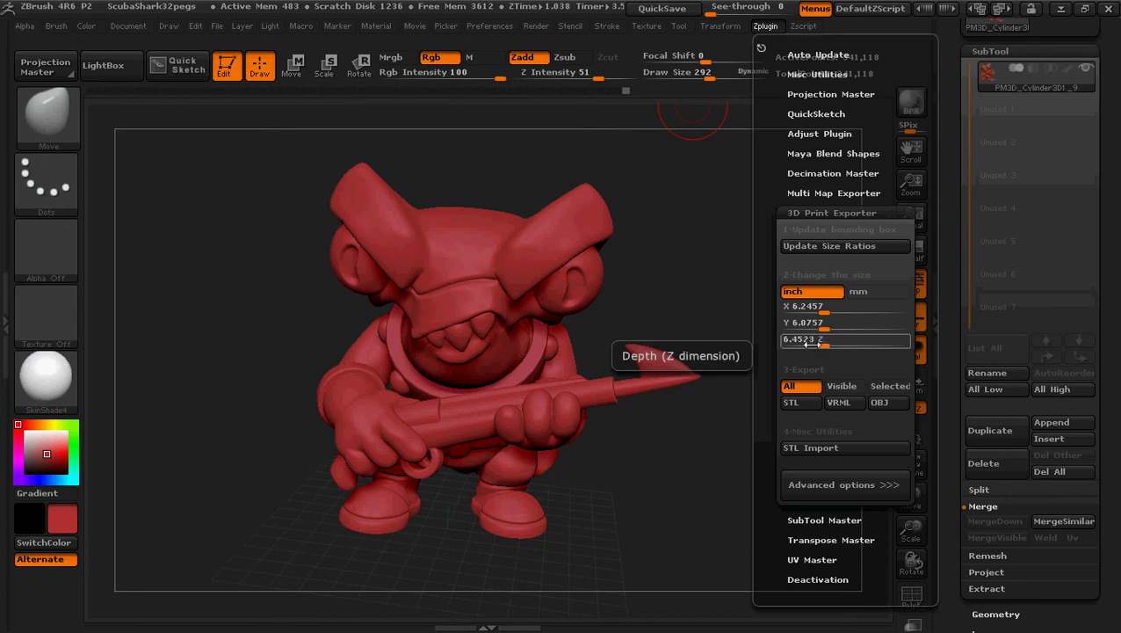
pyautogui.click(803, 317)
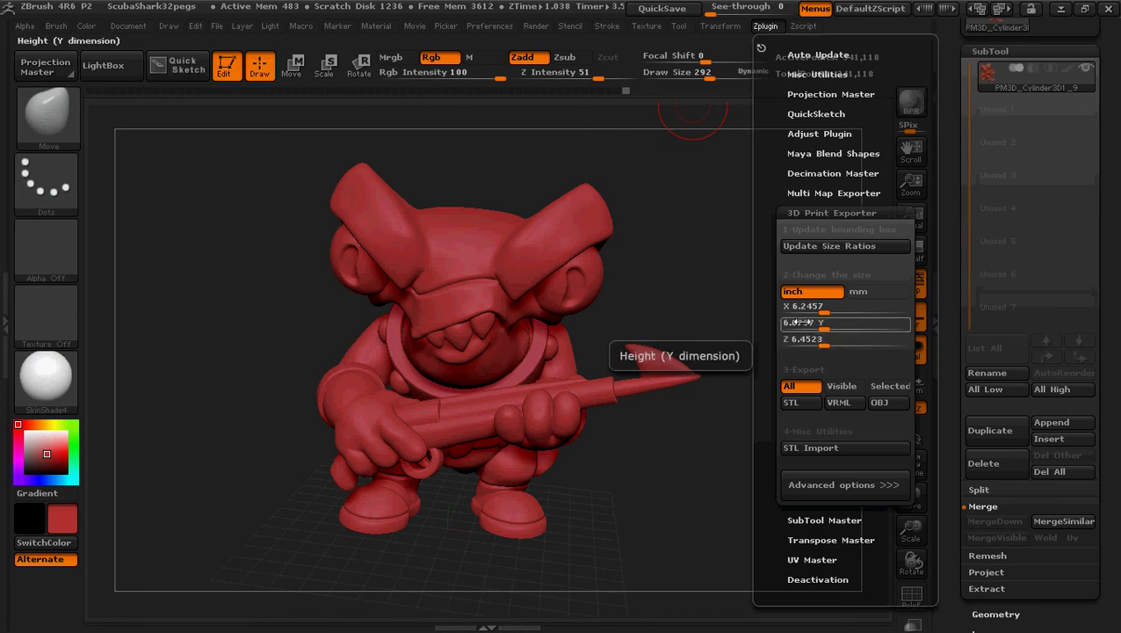
pyautogui.doubleClick(795, 324)
pyautogui.press('Tab')
pyautogui.click(822, 324)
pyautogui.write('2.5')
pyautogui.press('Return')
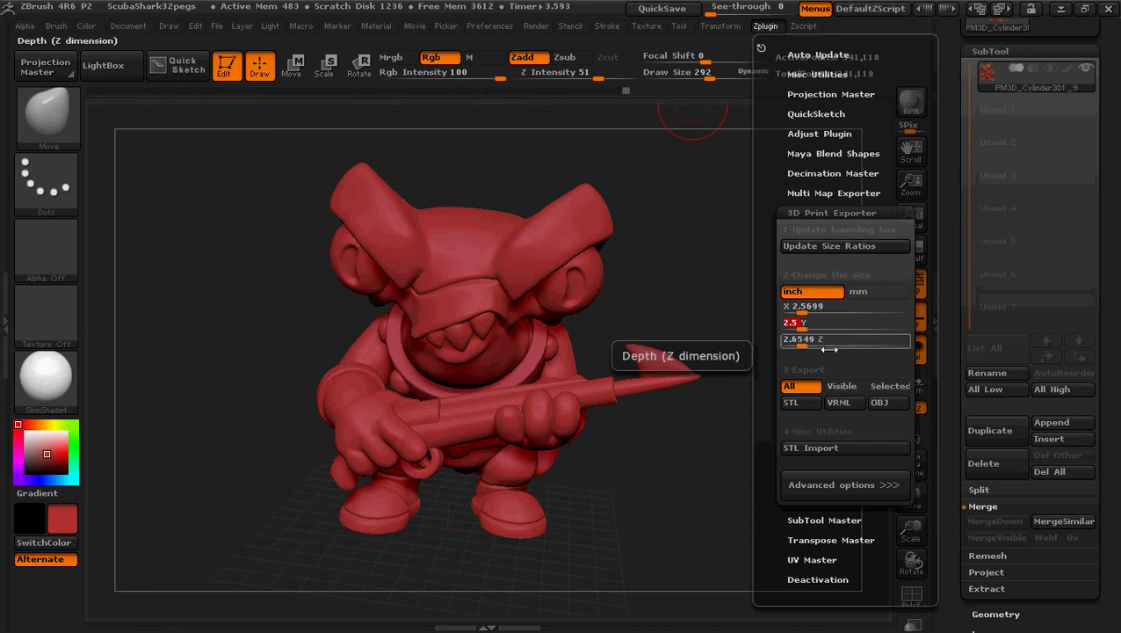
# Step: Set the Z depth to 2.5 inches, giving a 2.4199 × 2.354 × 2.5-inch print size
pyautogui.click(793, 341)
pyautogui.click(799, 340)
pyautogui.write('2')
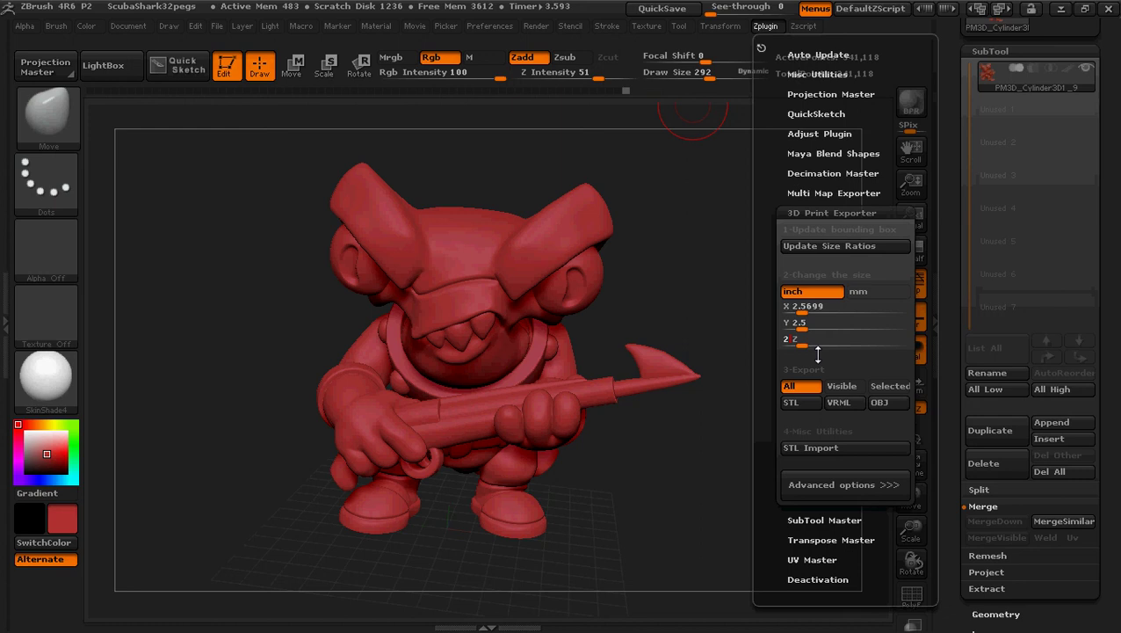
pyautogui.write('.5')
pyautogui.press('Return')
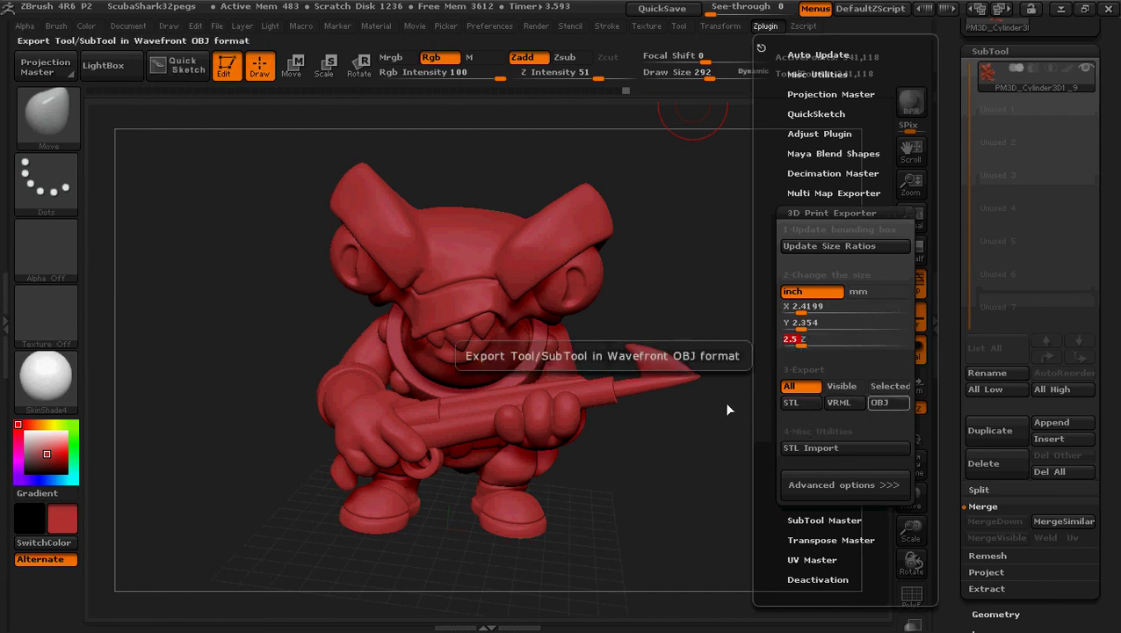
pyautogui.click(767, 26)
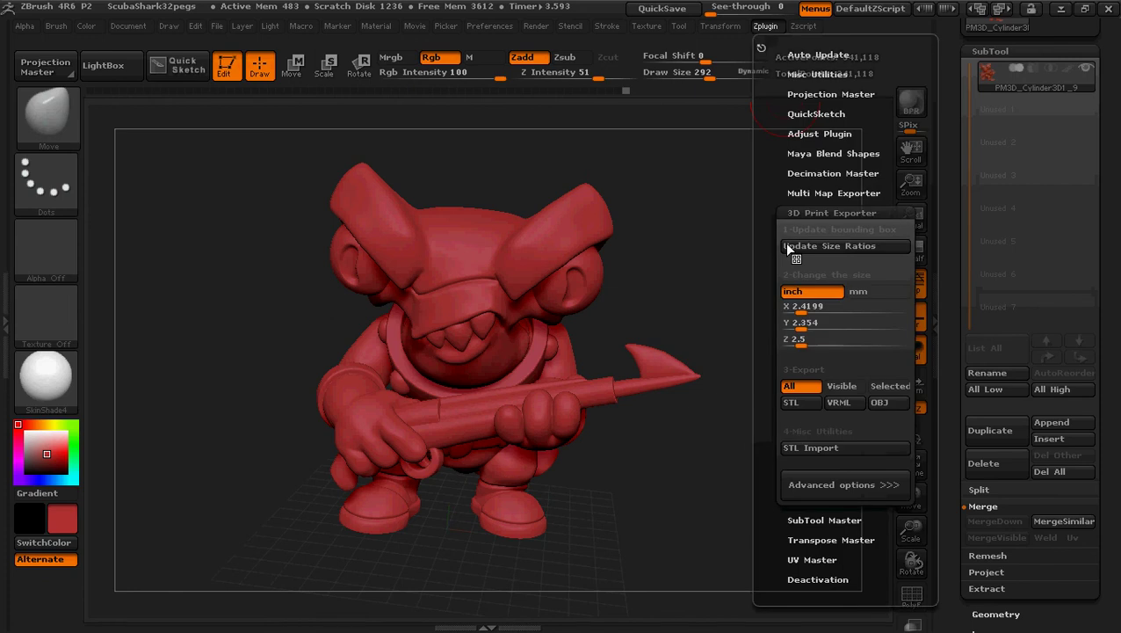
# Step: Start an STL export, browse into the 3DPrint Sized folder, then cancel without saving
pyautogui.click(797, 401)
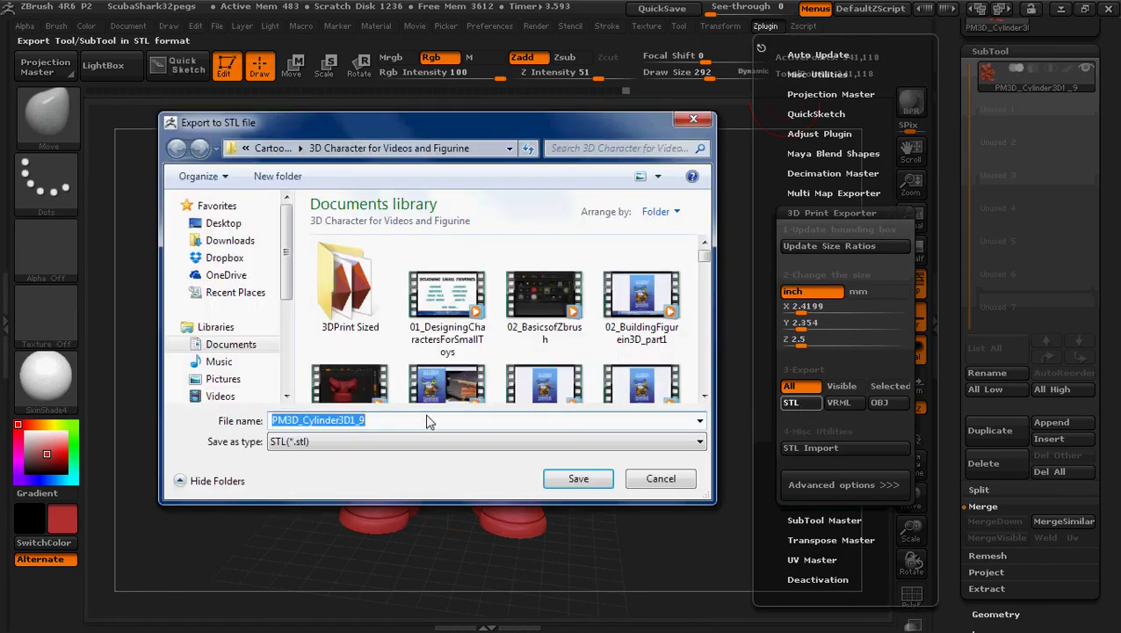
pyautogui.click(347, 280)
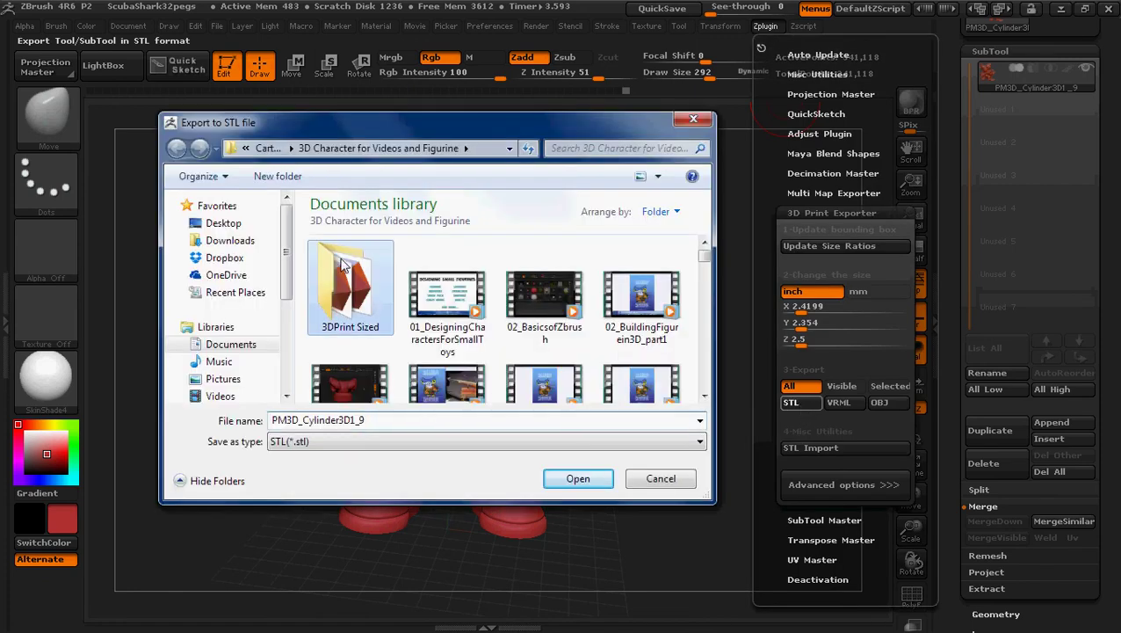
pyautogui.press('Return')
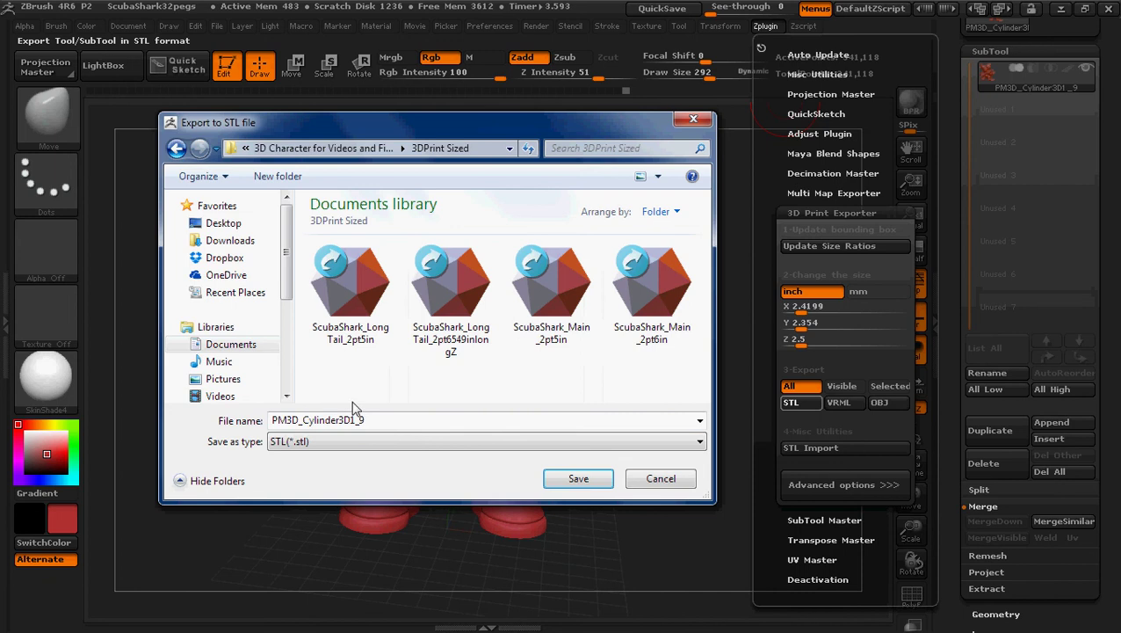
pyautogui.click(665, 480)
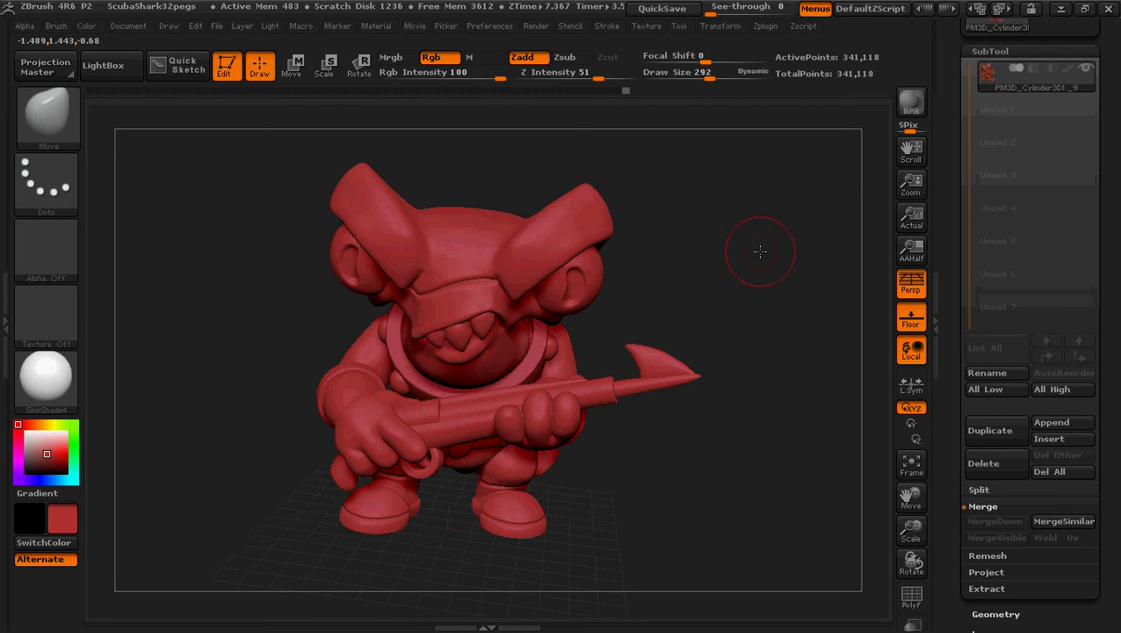
# Step: Hide ZBrush and switch to Meshmixer showing both loaded ScubaShark models
pyautogui.click(1062, 10)
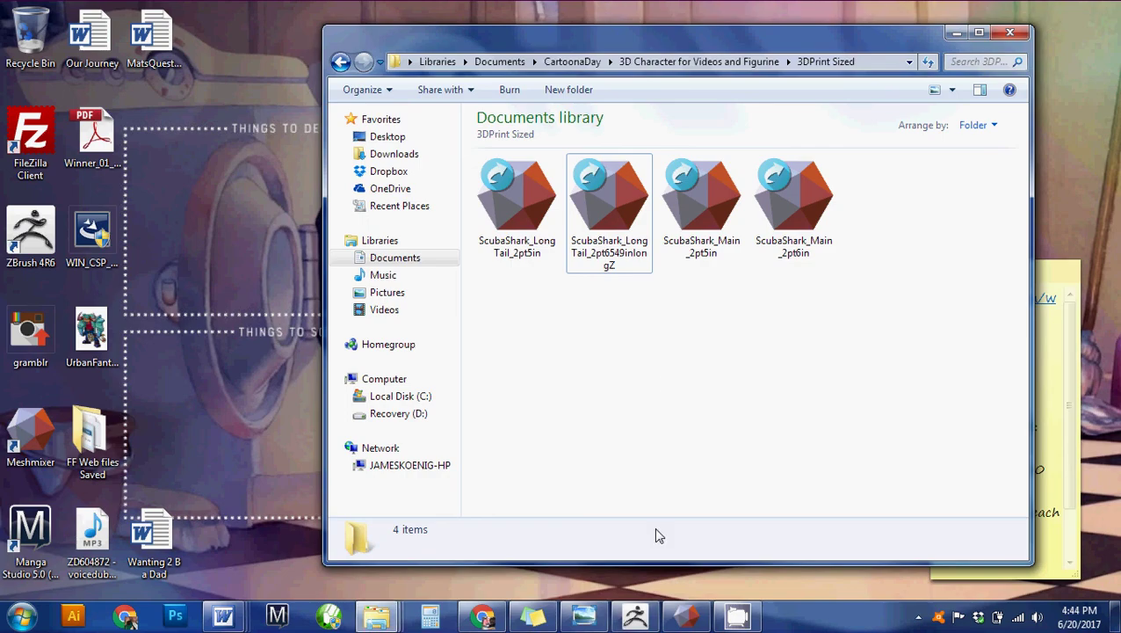
pyautogui.click(687, 615)
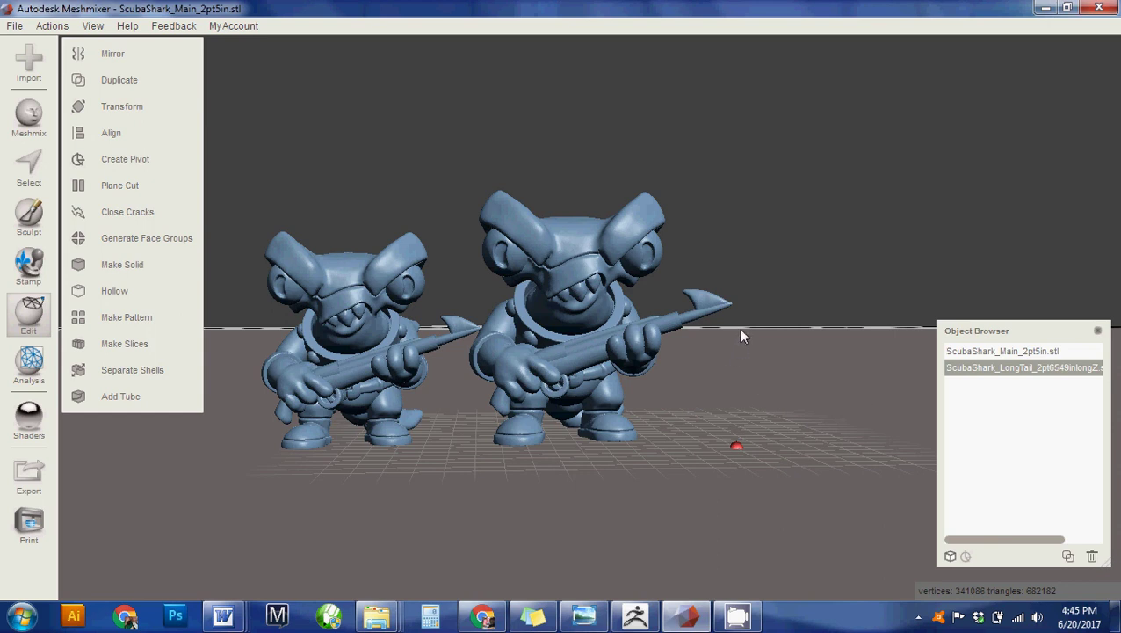
# Step: Orbit around both sharks in Meshmixer, viewing them from above, front and behind
pyautogui.moveTo(738, 328); pyautogui.dragTo(737, 466, button='right')
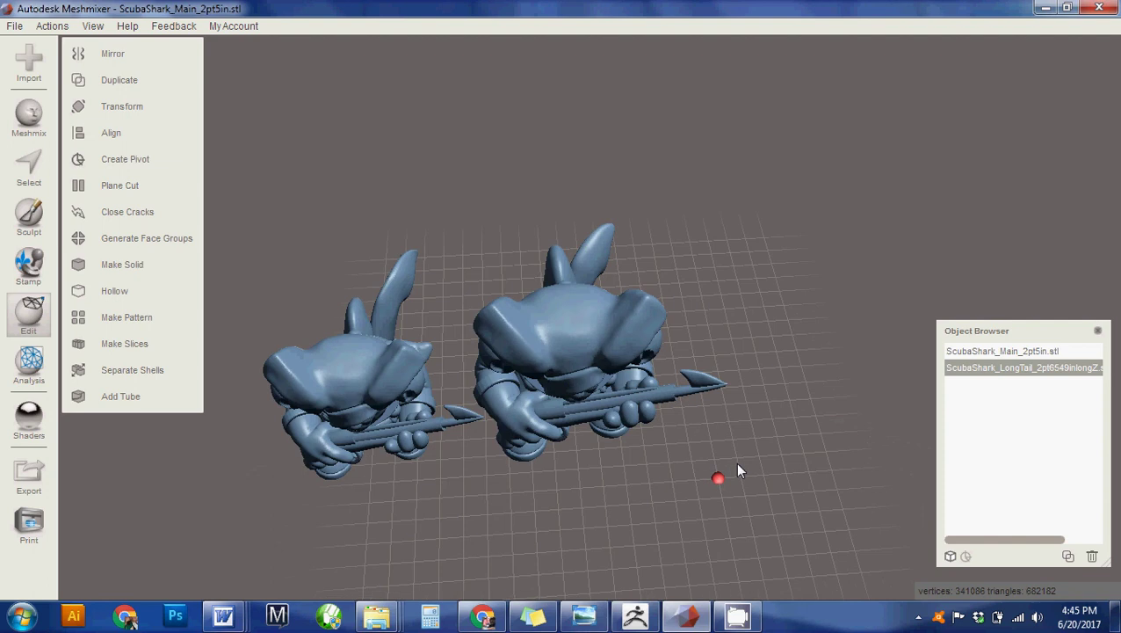
pyautogui.moveTo(737, 465); pyautogui.dragTo(720, 525, button='right')
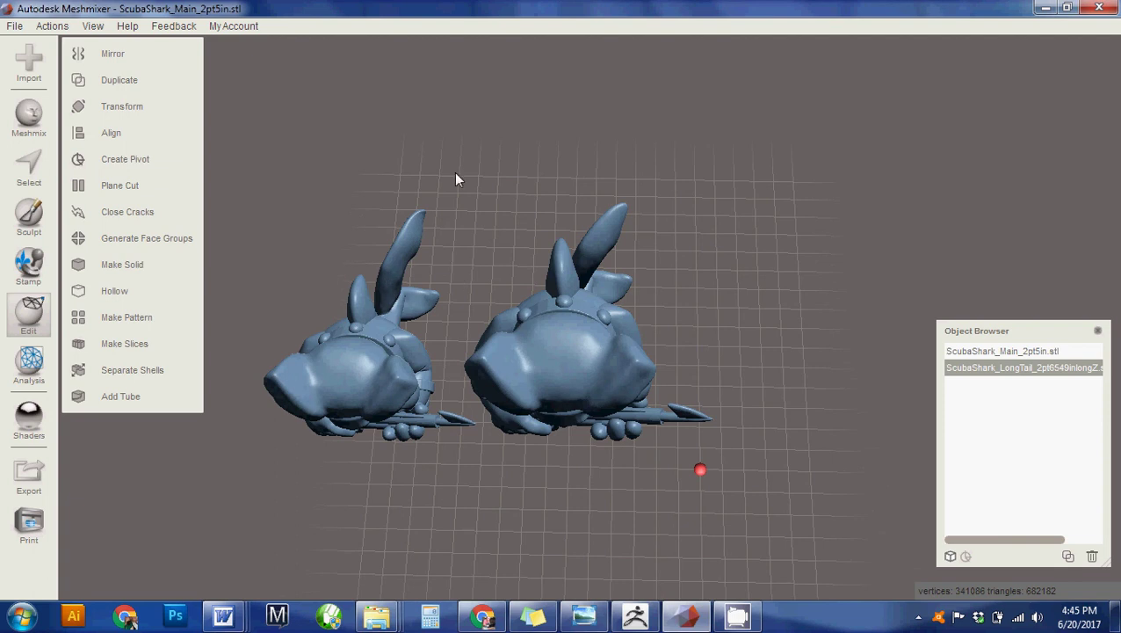
pyautogui.press('f')
pyautogui.moveTo(461, 153); pyautogui.dragTo(466, 103, button='right')
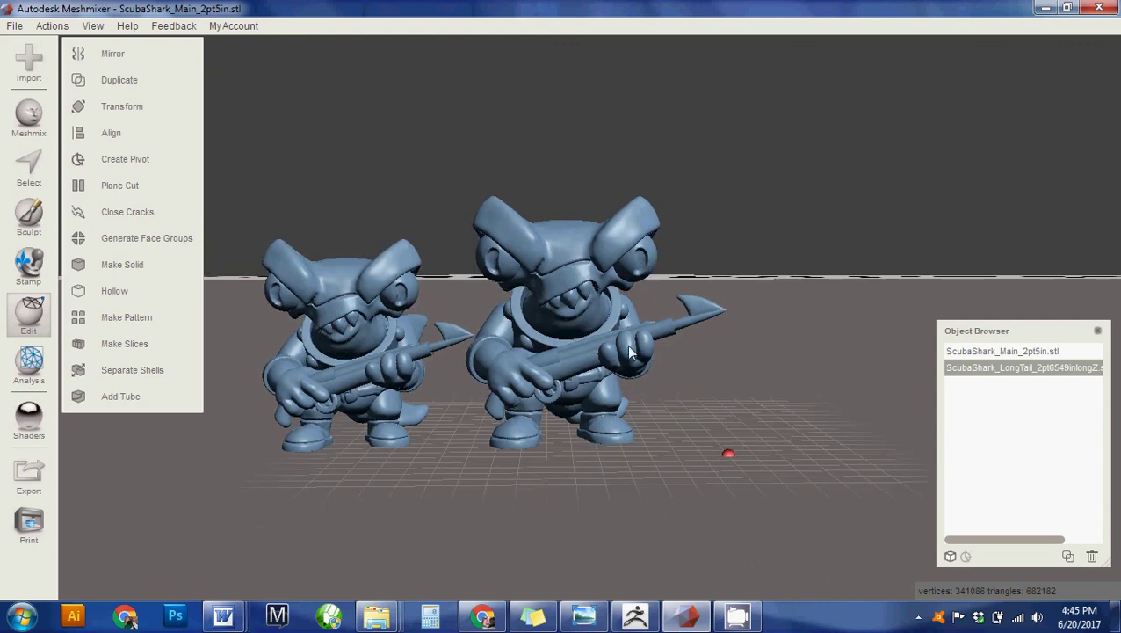
pyautogui.moveTo(757, 414); pyautogui.dragTo(684, 432, button='right')
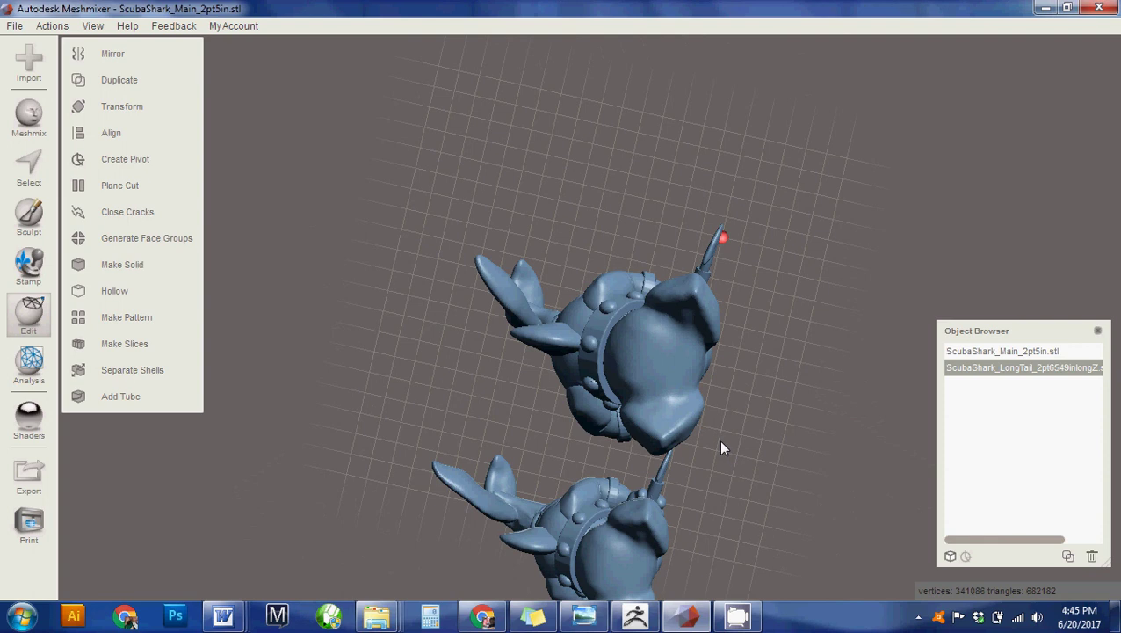
pyautogui.moveTo(667, 466); pyautogui.dragTo(622, 362, button='right')
pyautogui.moveTo(615, 322); pyautogui.dragTo(799, 332, button='right')
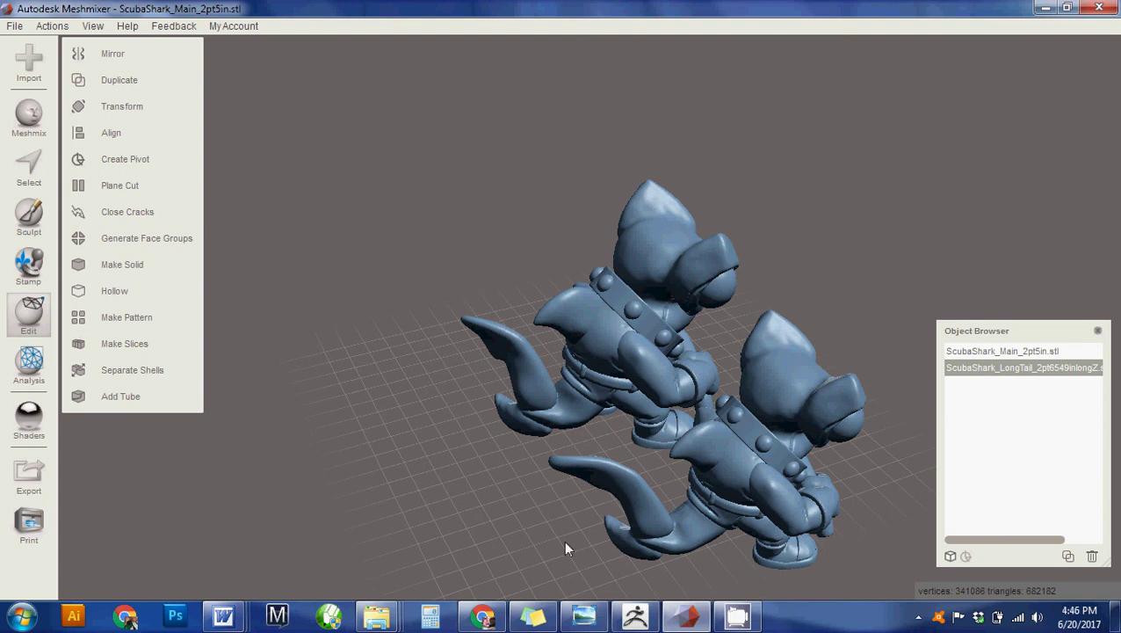
# Step: Orbit from the rear back to a front three-quarter view of both sharks on the grid
pyautogui.moveTo(513, 520); pyautogui.dragTo(425, 426, button='right')
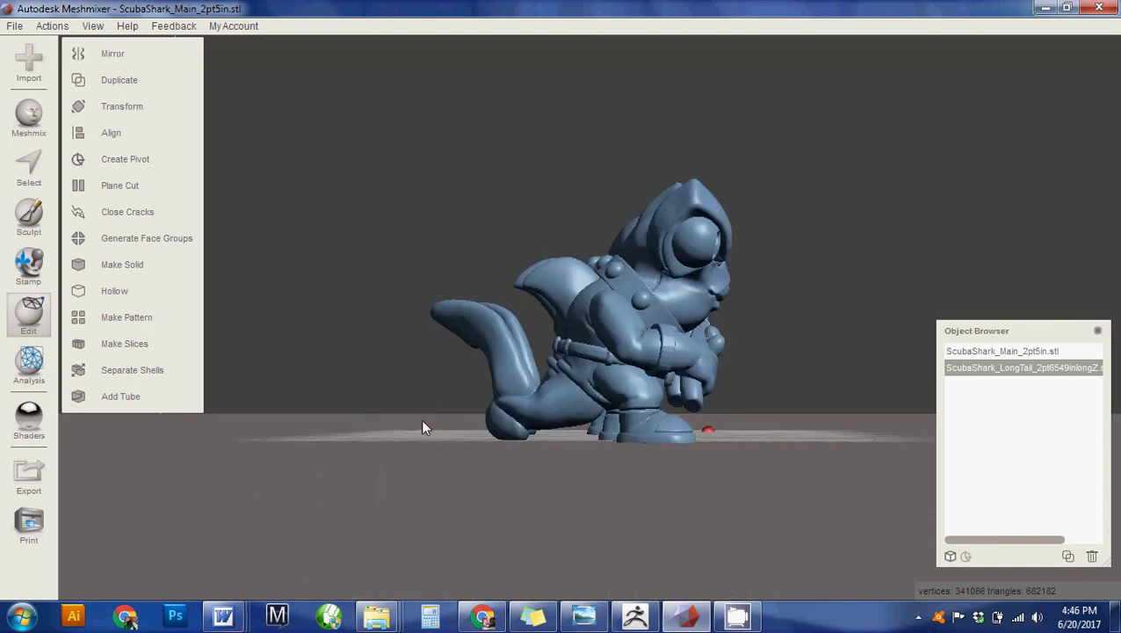
pyautogui.moveTo(735, 381); pyautogui.dragTo(395, 307, button='right')
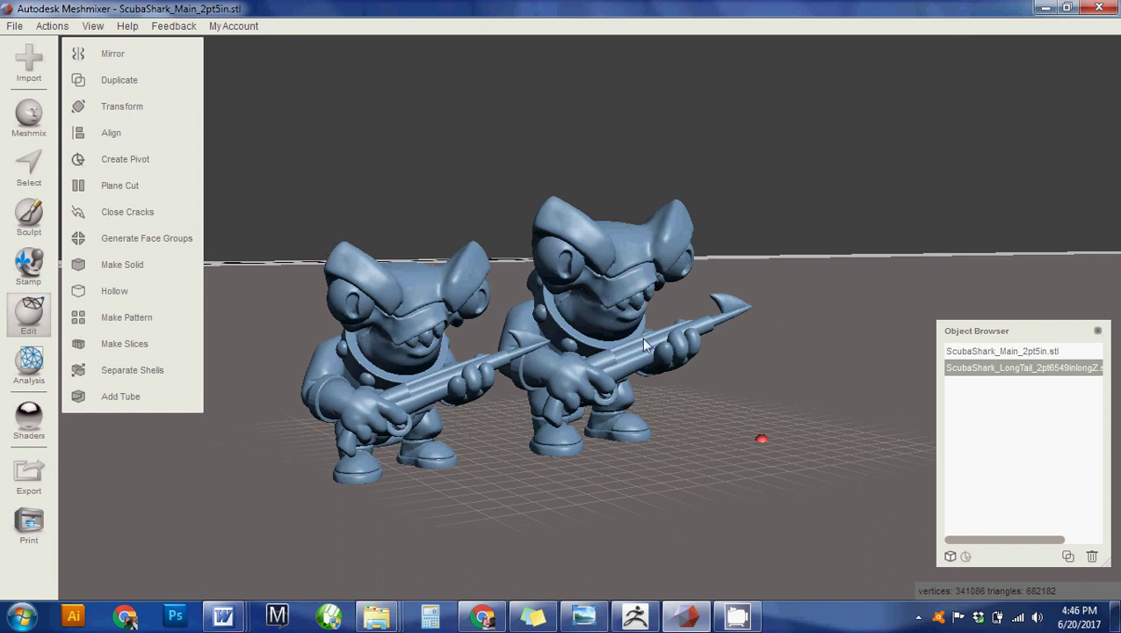
pyautogui.moveTo(644, 424); pyautogui.dragTo(591, 447, button='right')
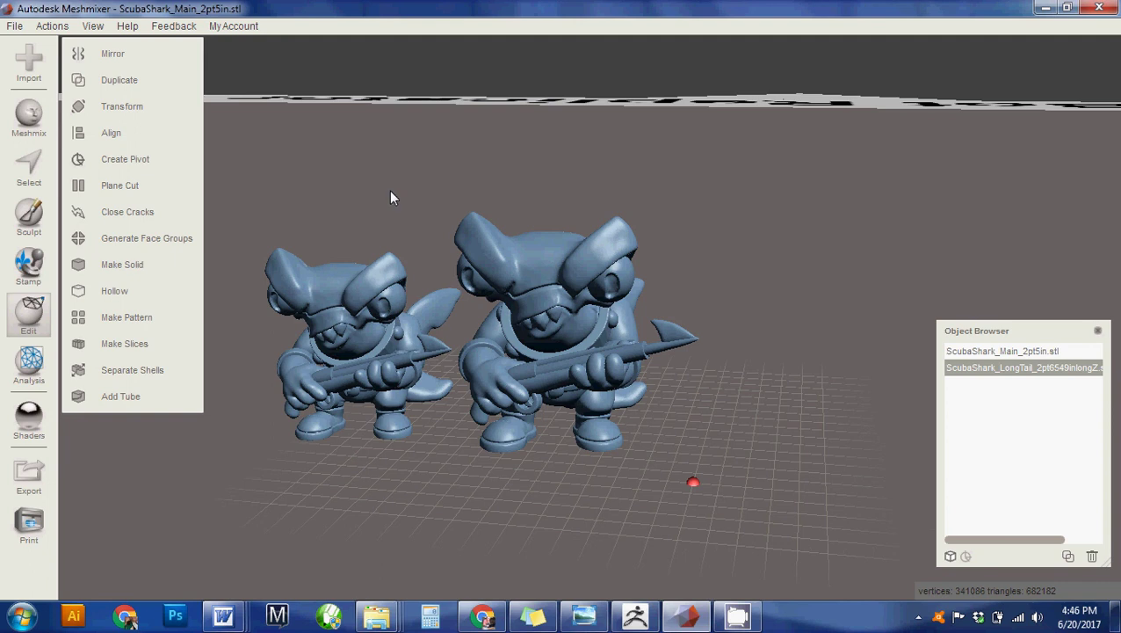
# Step: Orbit around both sharks to compare their tails and sizes from above and the front
pyautogui.moveTo(390, 197); pyautogui.dragTo(381, 267, button='right')
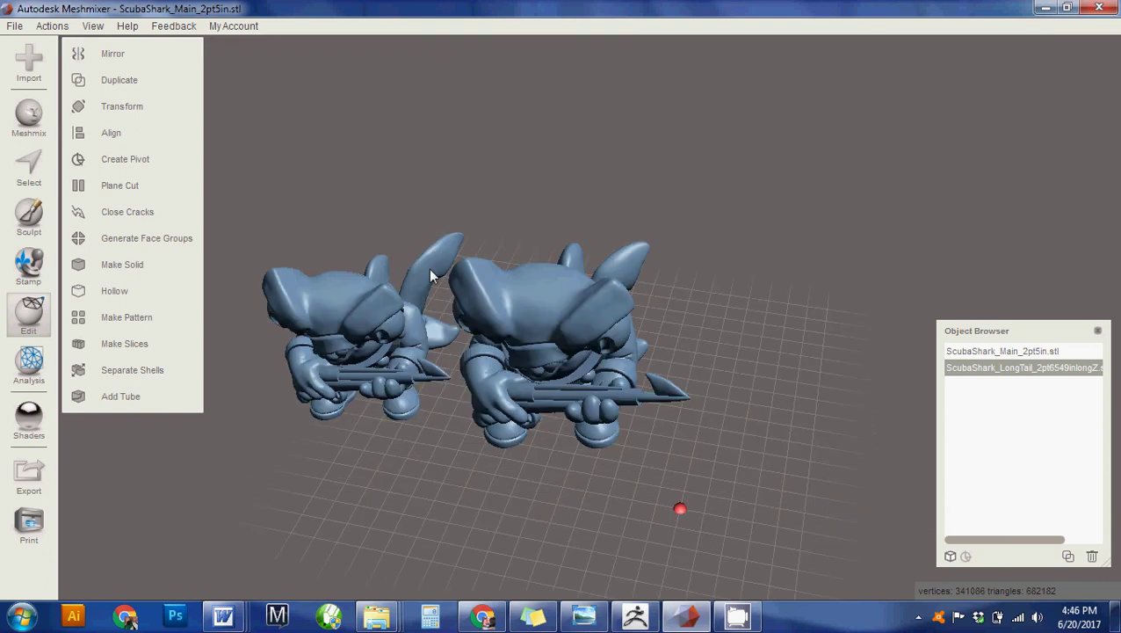
pyautogui.moveTo(352, 500); pyautogui.dragTo(357, 406, button='right')
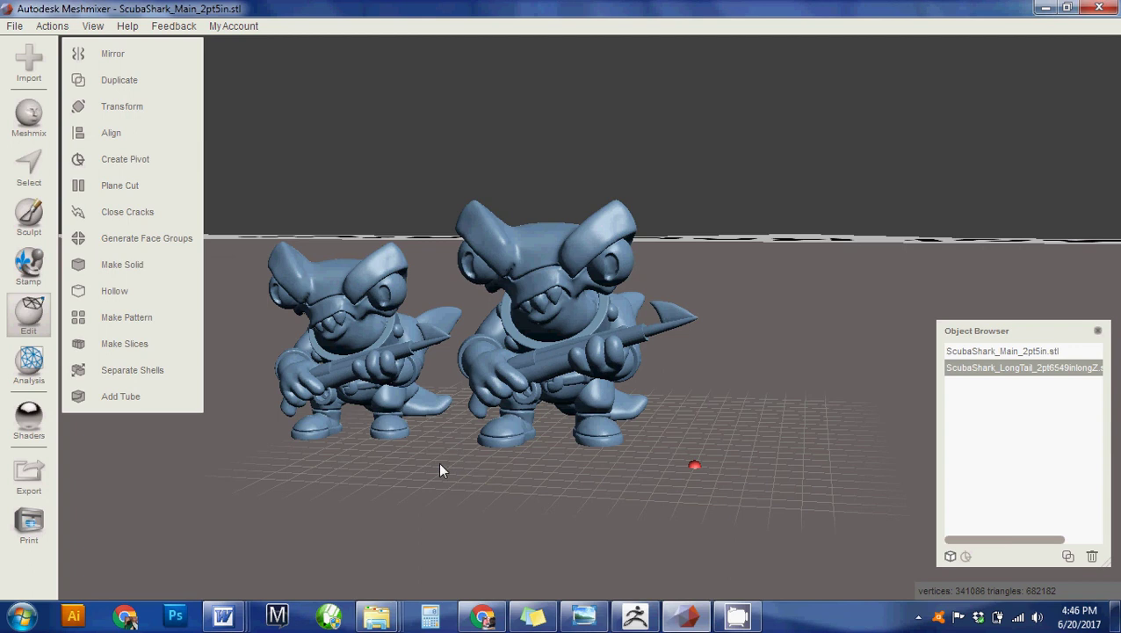
pyautogui.moveTo(738, 352); pyautogui.dragTo(712, 480, button='right')
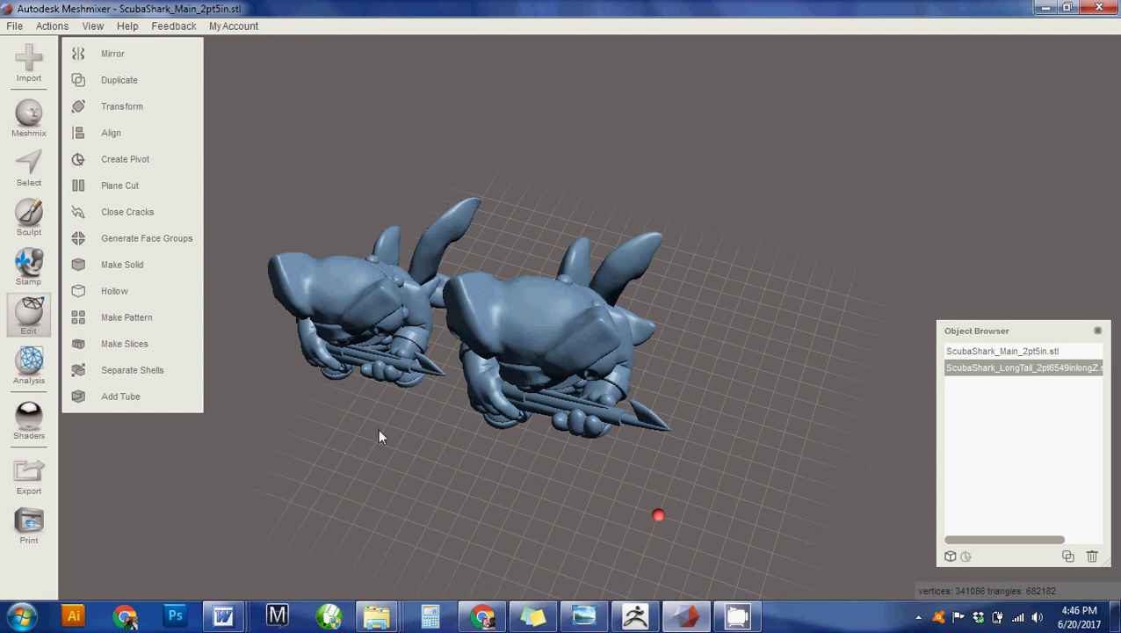
pyautogui.moveTo(409, 450); pyautogui.dragTo(360, 283, button='right')
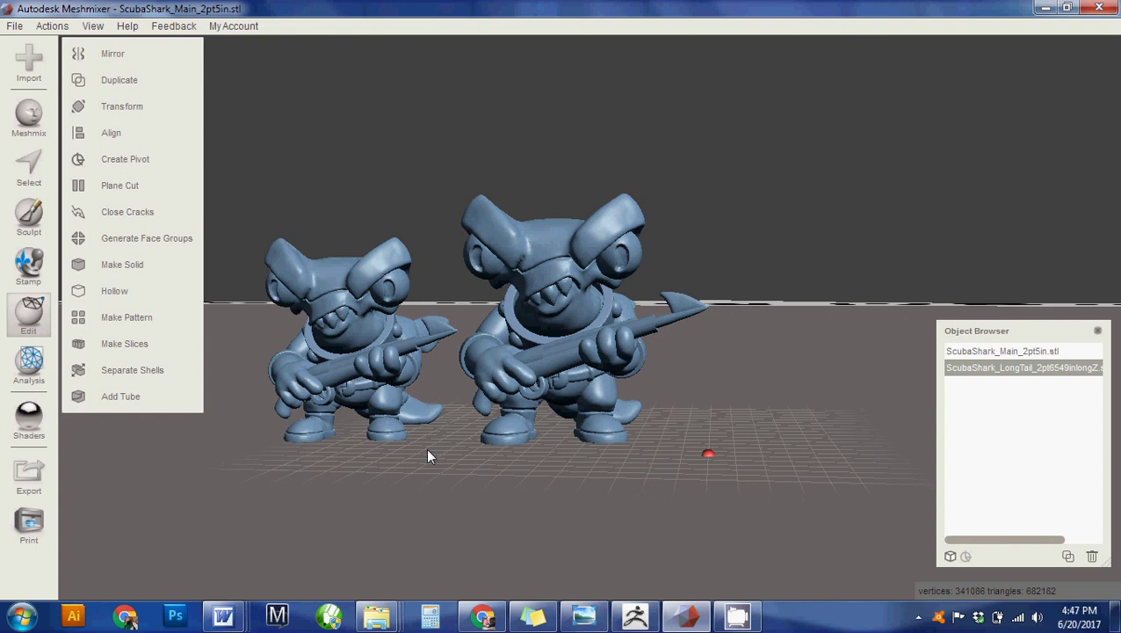
pyautogui.moveTo(395, 486); pyautogui.dragTo(400, 485, button='right')
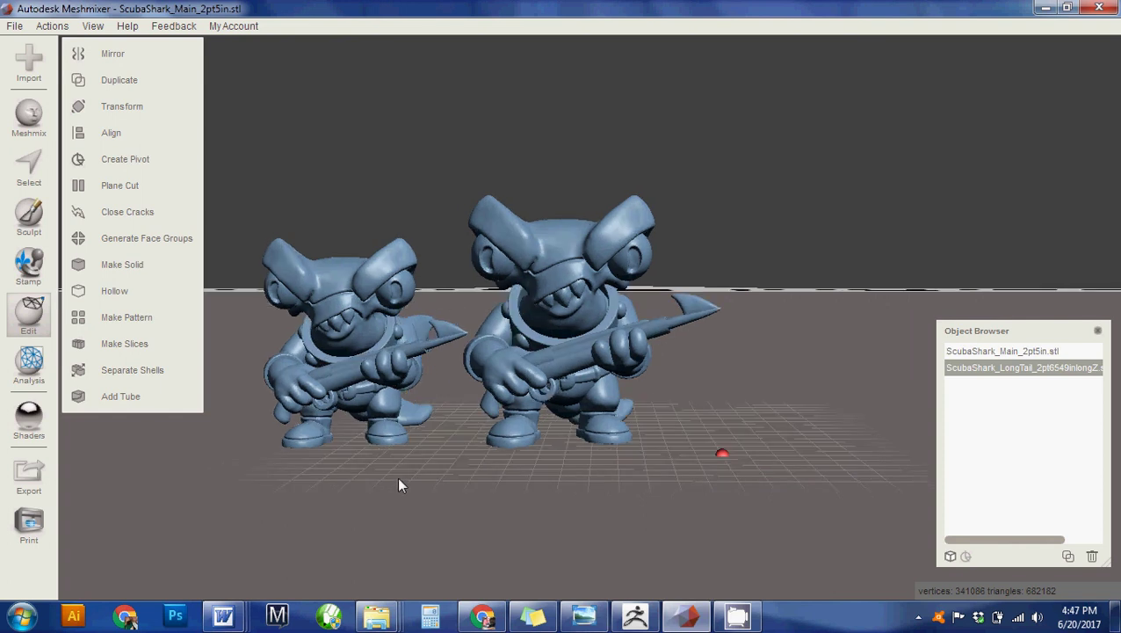
pyautogui.moveTo(802, 327); pyautogui.dragTo(738, 359, button='right')
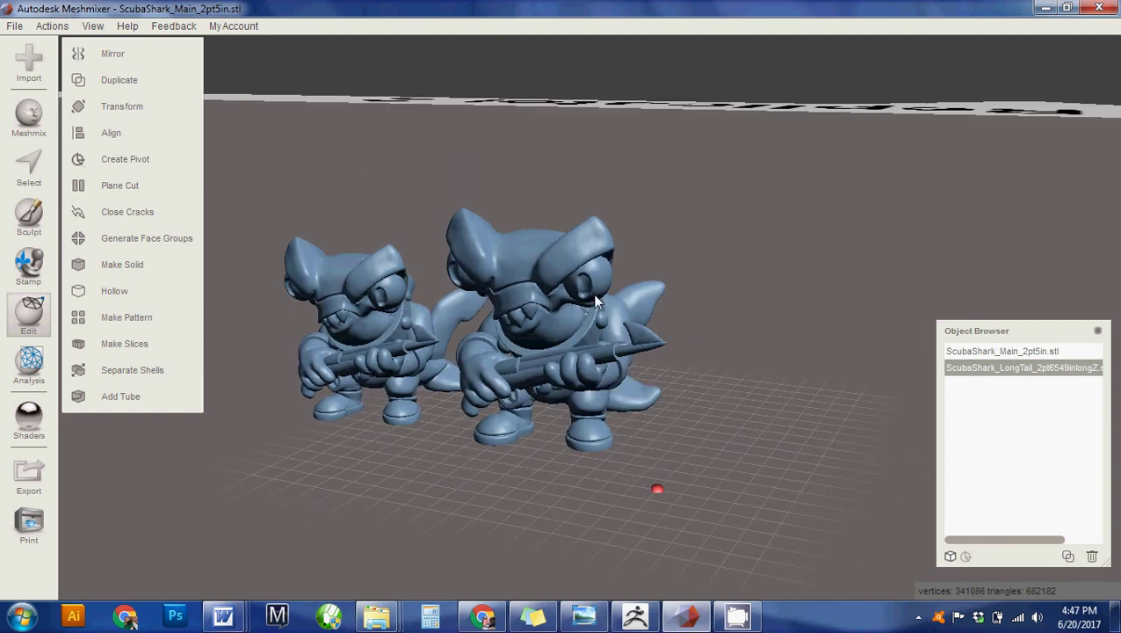
pyautogui.moveTo(714, 386); pyautogui.dragTo(737, 398, button='right')
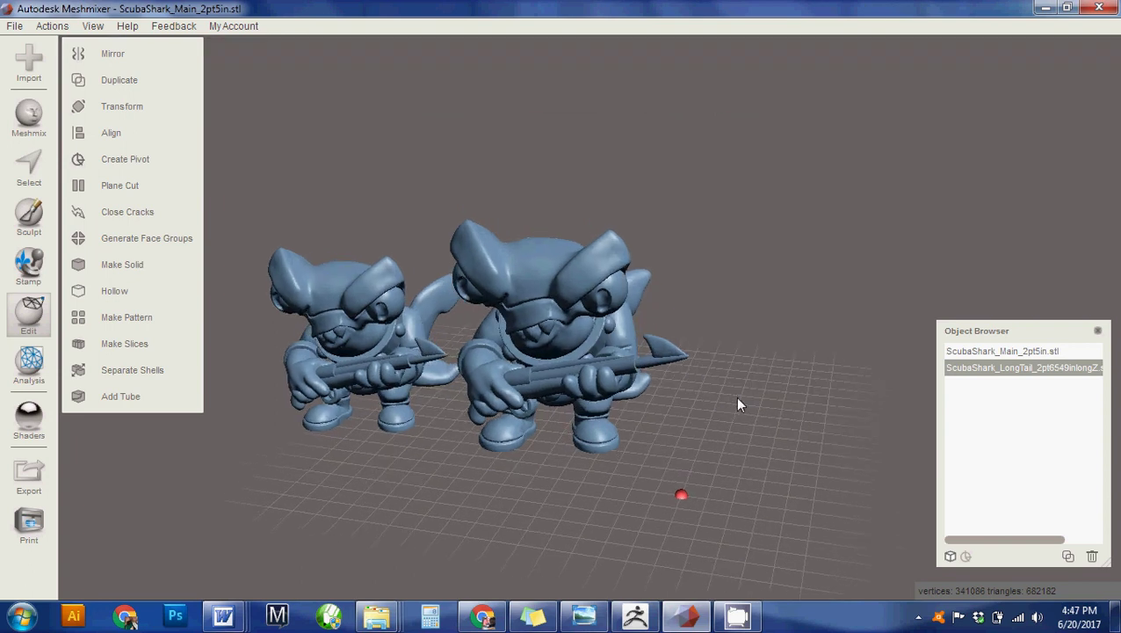
pyautogui.press('alt')
pyautogui.moveTo(728, 358); pyautogui.dragTo(762, 359, button='right')
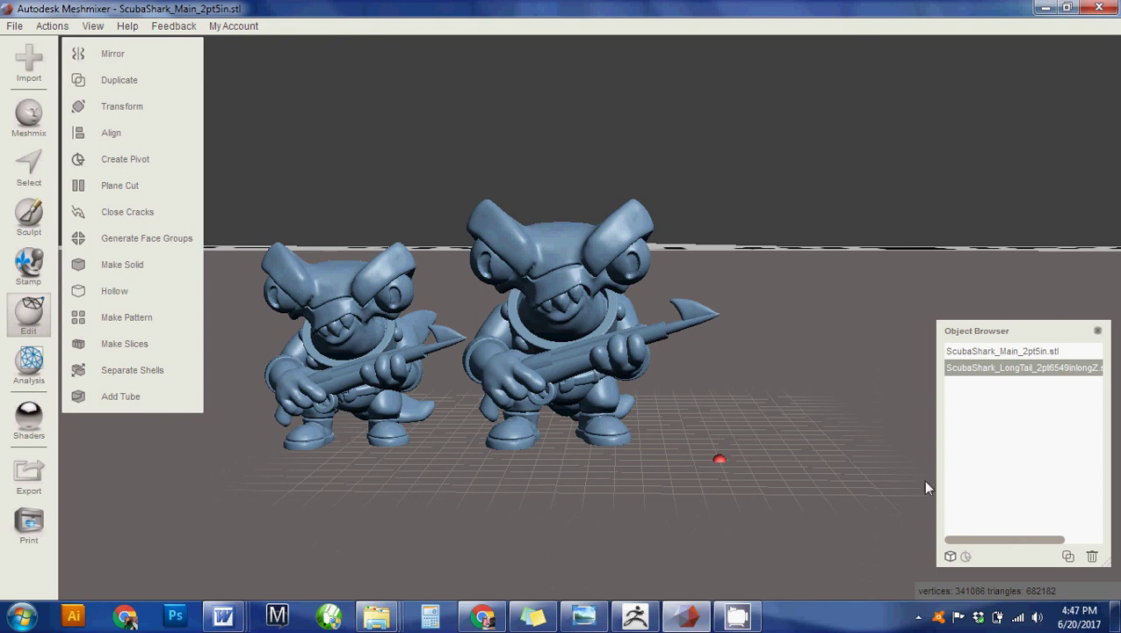
# Step: Delete the LongTail shark variant, then orbit to view the remaining ScubaShark_Main_2pt5in.stl from the side
pyautogui.click(1092, 557)
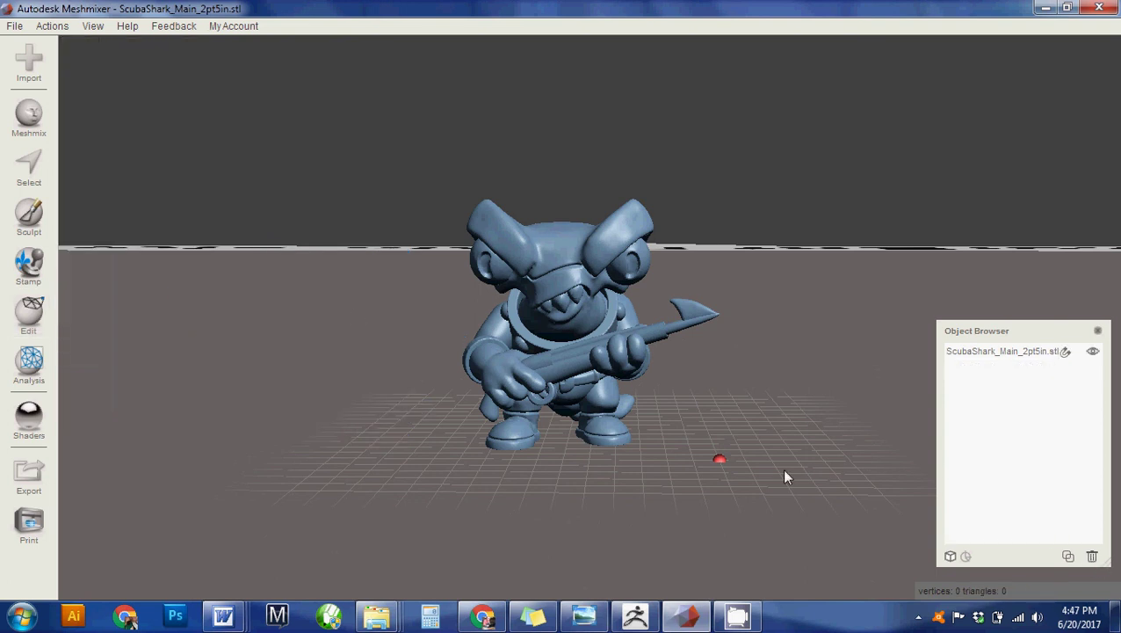
pyautogui.press('f')
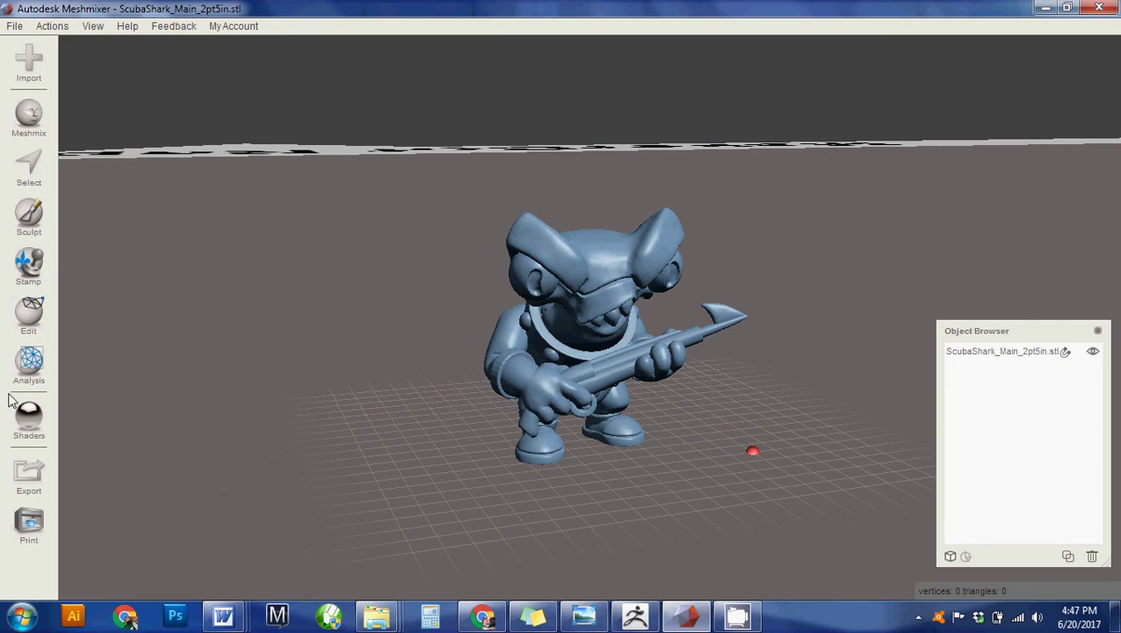
pyautogui.moveTo(419, 430); pyautogui.dragTo(577, 413, button='right')
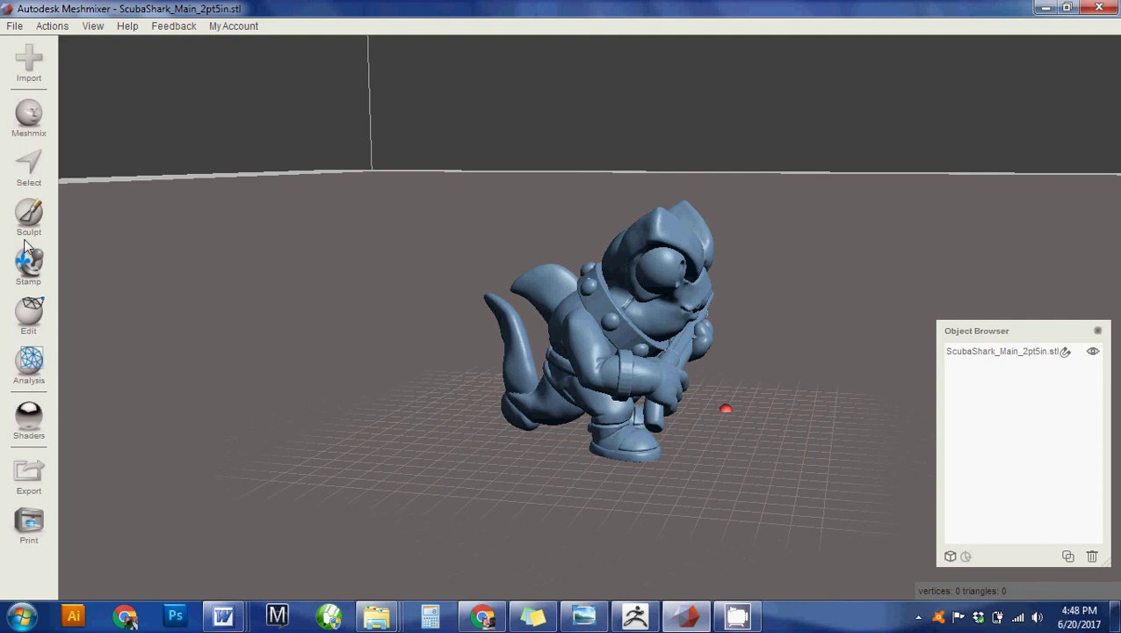
# Step: Select ScubaShark_Main_2pt5in.stl in the Object Browser and bring up the Analysis tools list
pyautogui.click(26, 366)
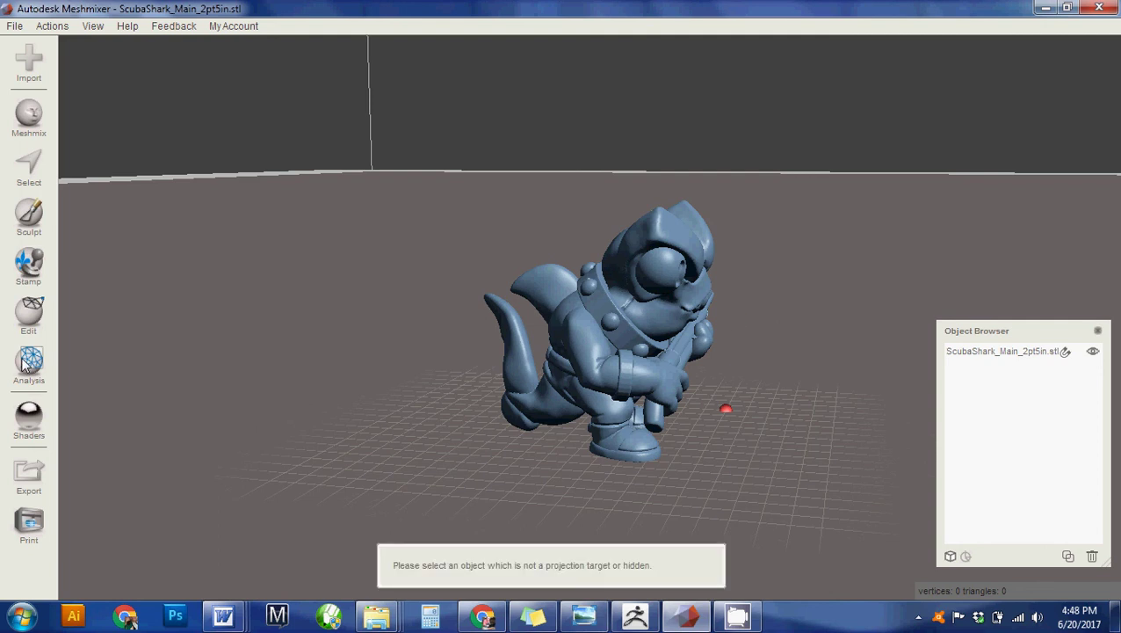
pyautogui.click(971, 352)
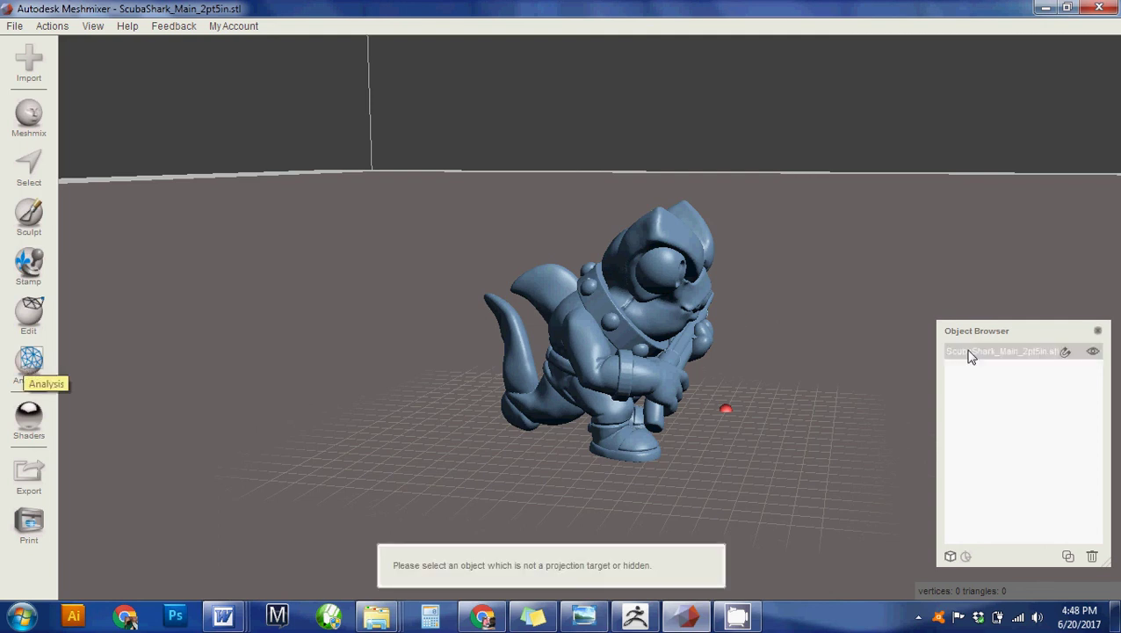
pyautogui.click(29, 360)
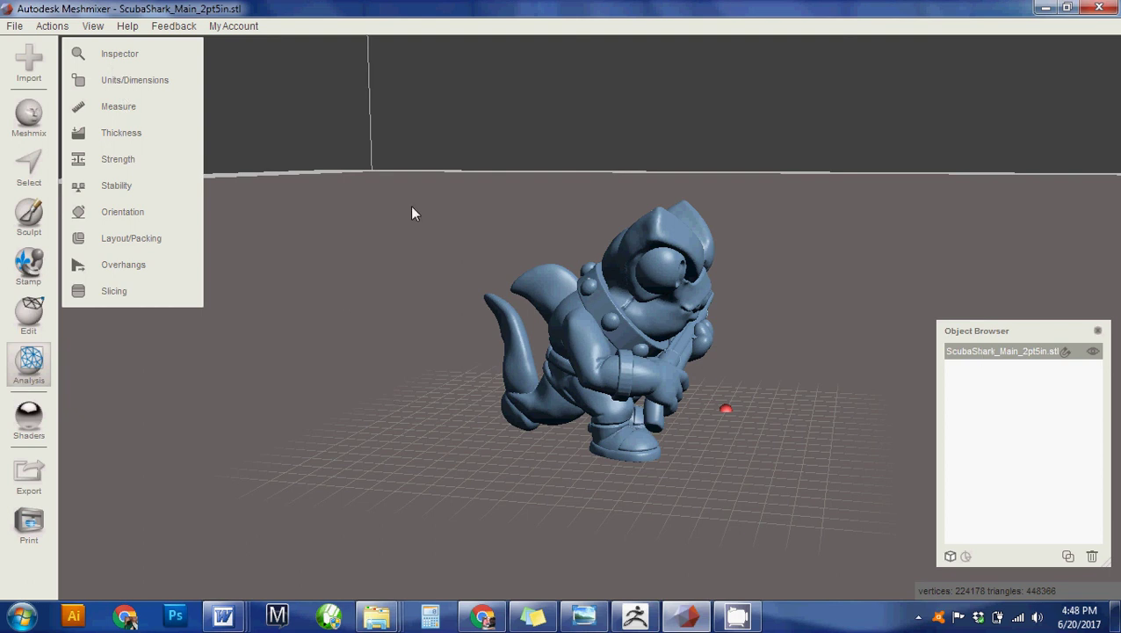
# Step: Run Stability analysis (volume 3.79188 mm³) and orbit to inspect the red footprint and green center of mass
pyautogui.click(116, 186)
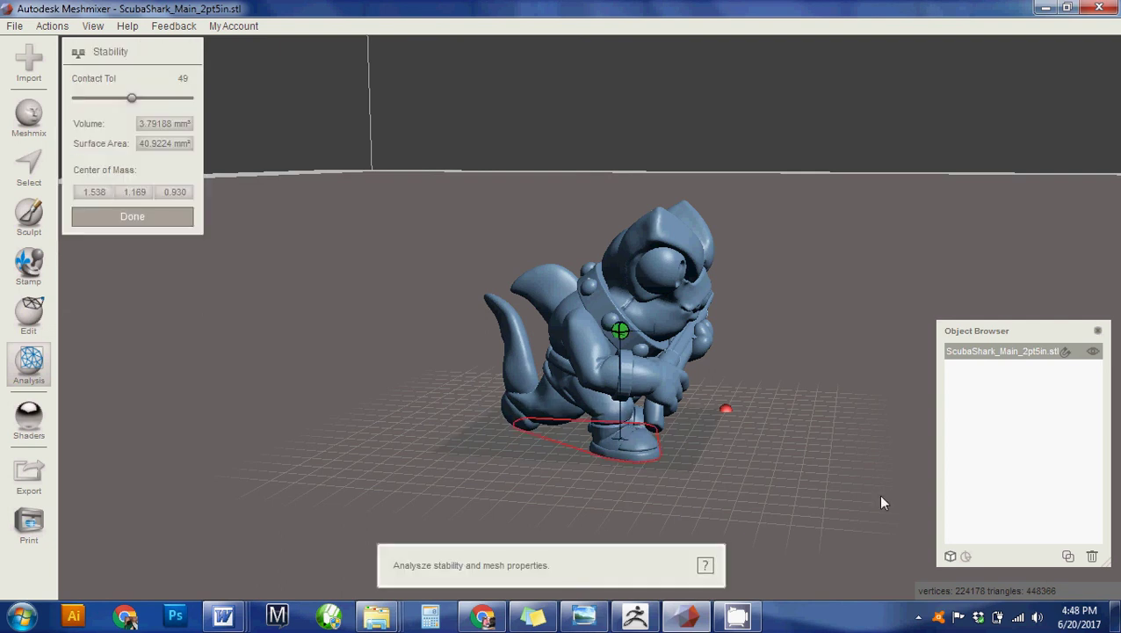
pyautogui.moveTo(794, 481); pyautogui.dragTo(716, 472, button='right')
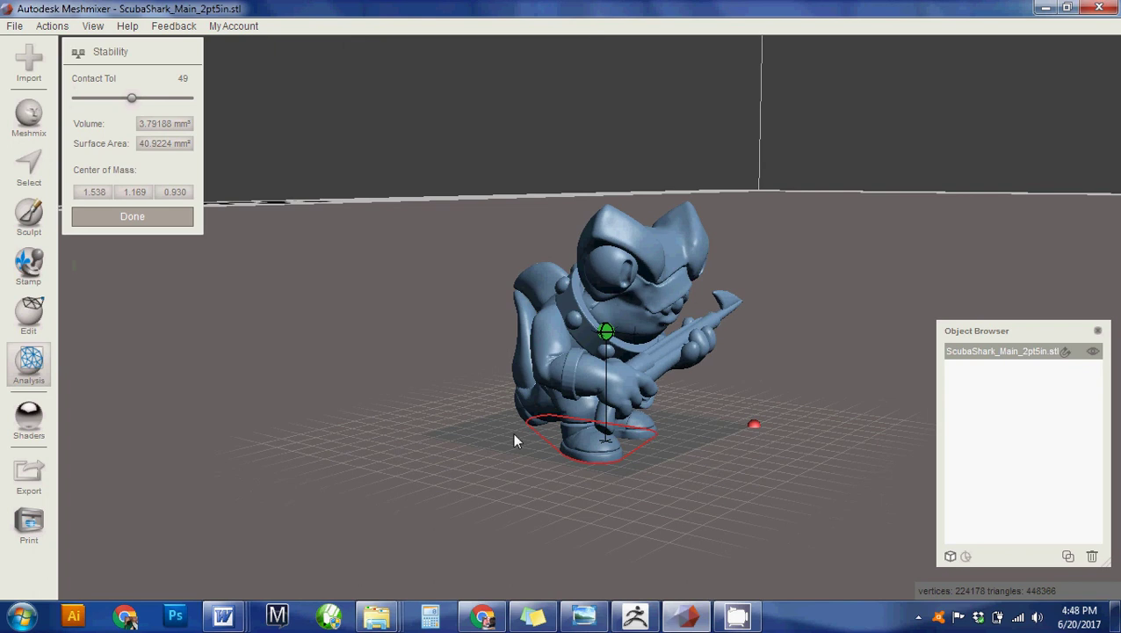
pyautogui.moveTo(632, 512); pyautogui.dragTo(511, 515, button='right')
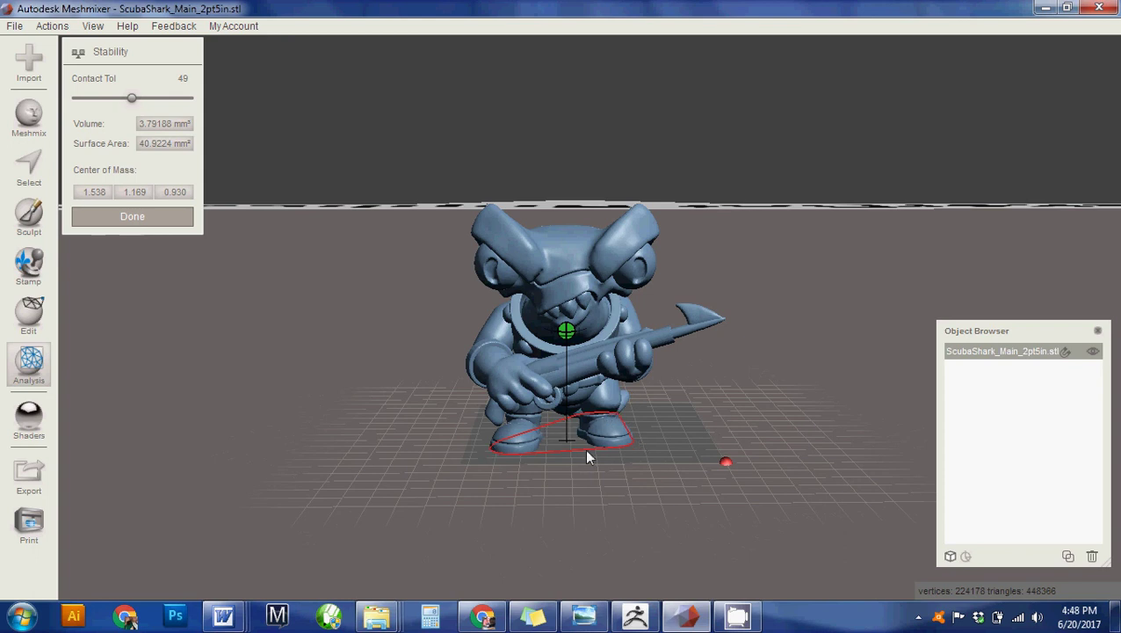
pyautogui.moveTo(676, 440); pyautogui.dragTo(502, 415, button='right')
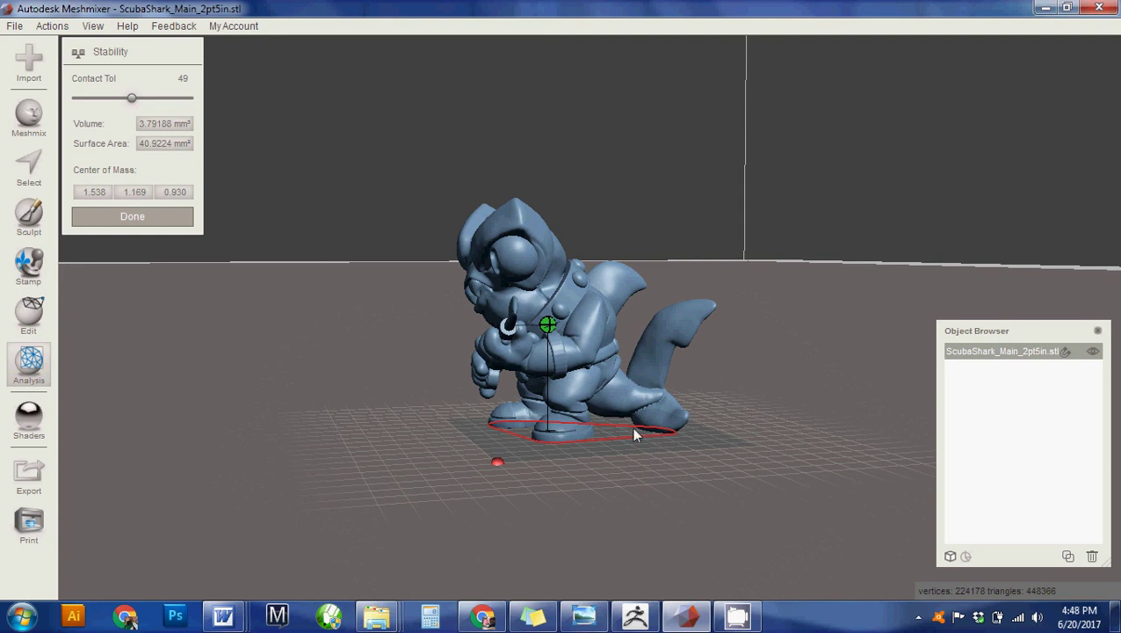
pyautogui.moveTo(676, 472); pyautogui.dragTo(639, 488, button='right')
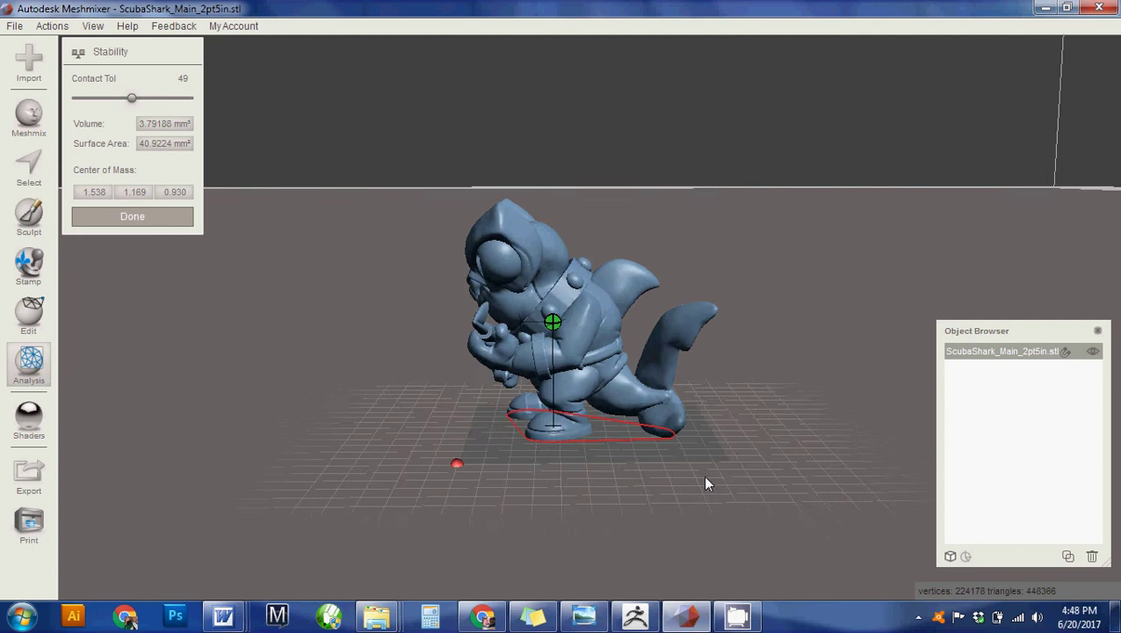
pyautogui.moveTo(706, 483); pyautogui.dragTo(762, 496, button='right')
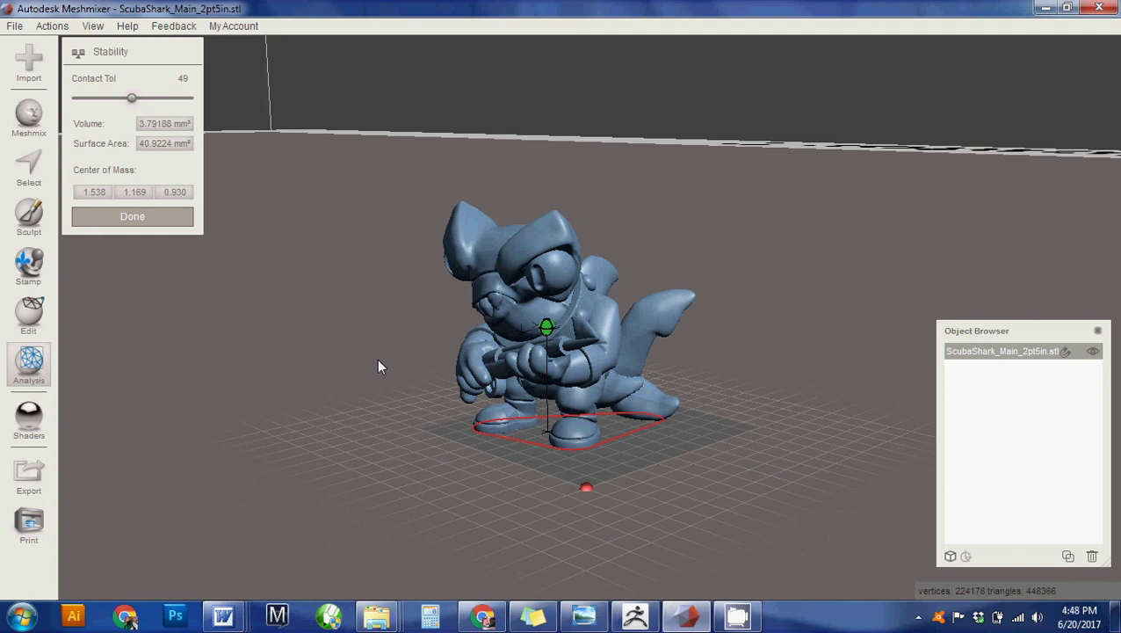
pyautogui.moveTo(395, 345); pyautogui.dragTo(401, 343, button='right')
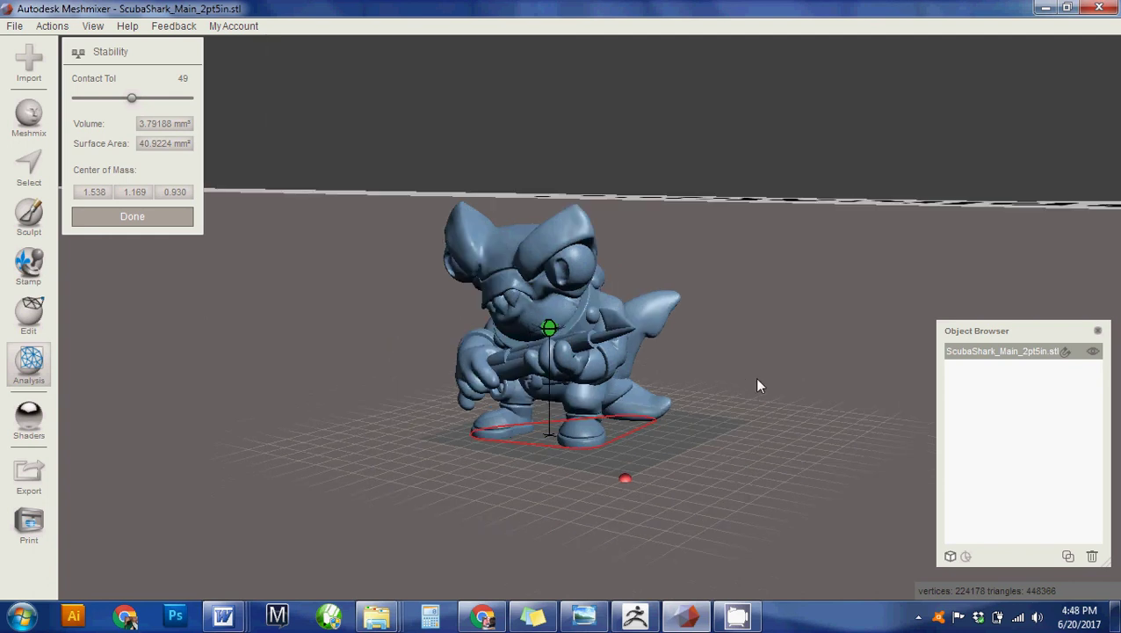
pyautogui.moveTo(756, 379); pyautogui.dragTo(787, 388, button='right')
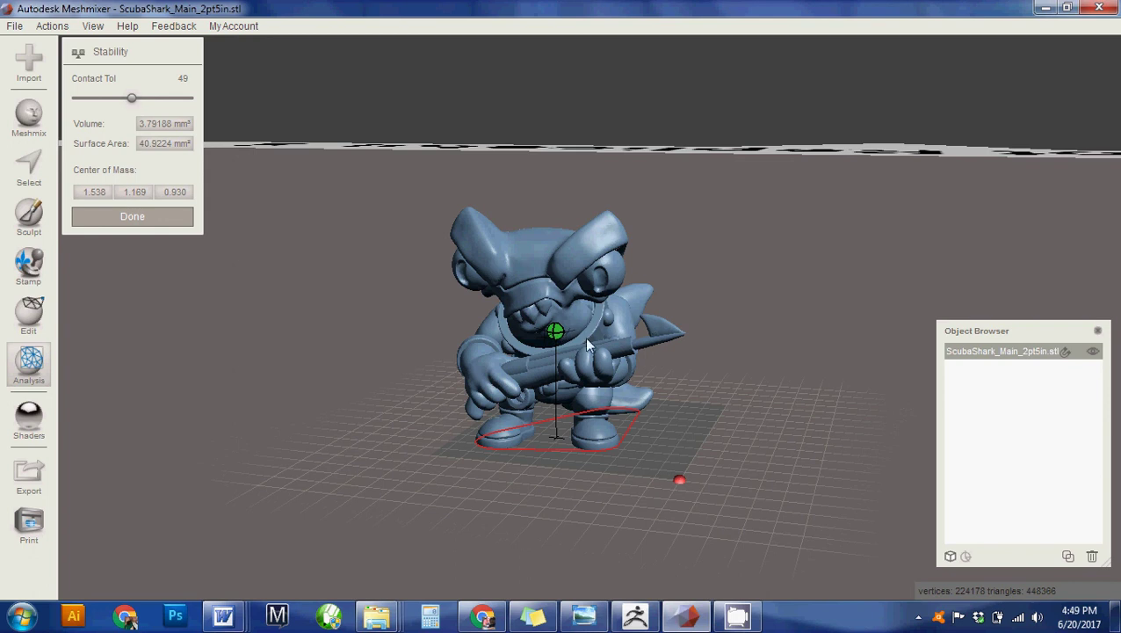
pyautogui.moveTo(722, 415); pyautogui.dragTo(539, 422, button='right')
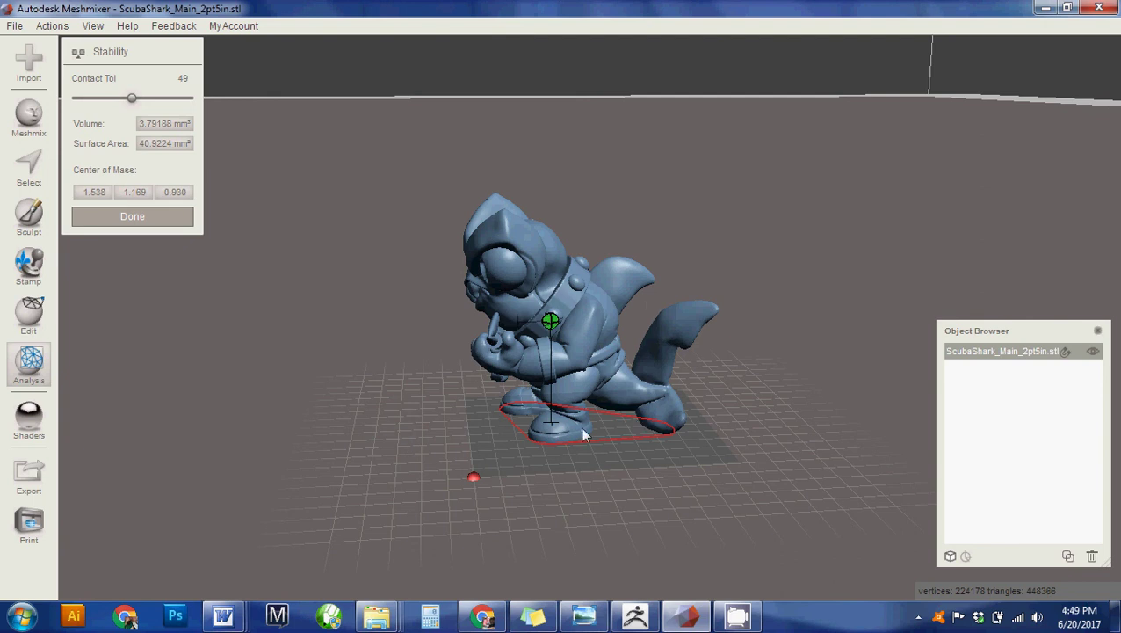
pyautogui.moveTo(421, 431)
pyautogui.mouseDown(button='right')
pyautogui.moveTo(522, 447)
pyautogui.moveTo(517, 464)
pyautogui.moveTo(562, 431)
pyautogui.moveTo(655, 405)
pyautogui.moveTo(681, 416)
pyautogui.mouseUp(button='right')
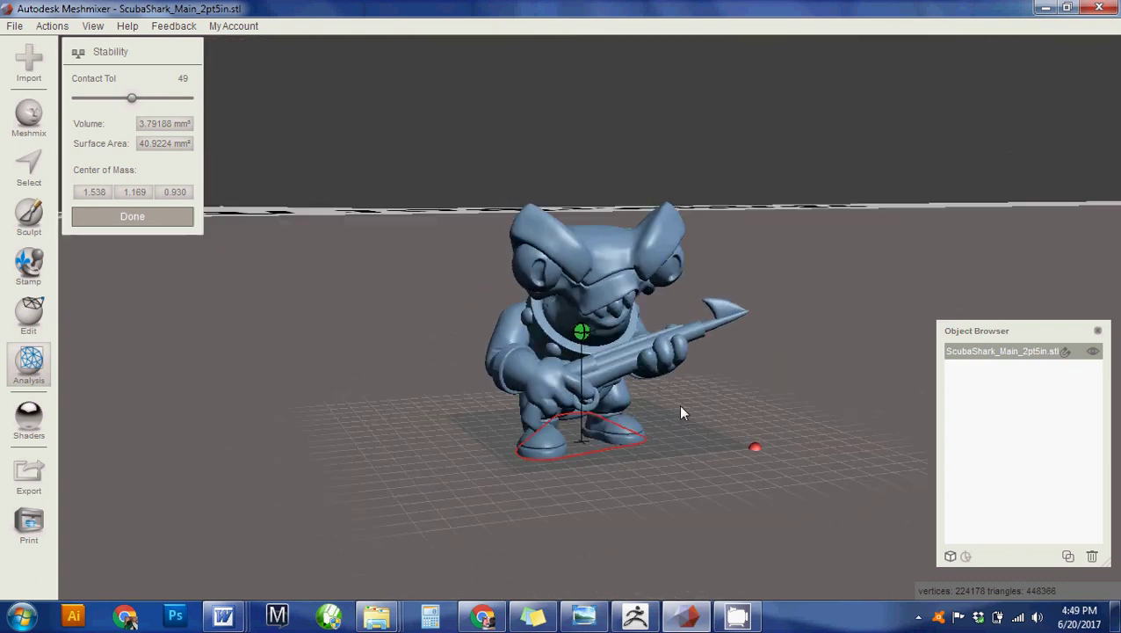